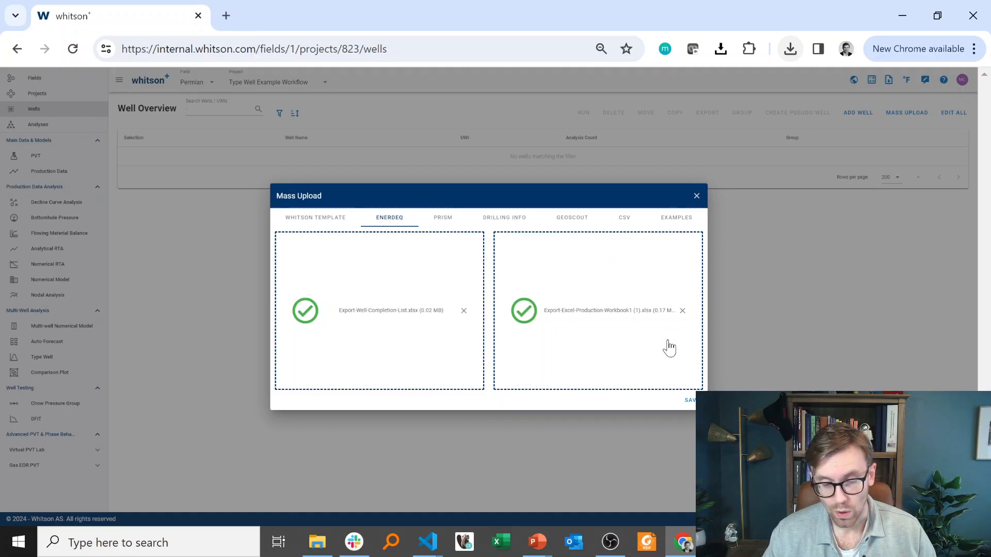
- Save the mass upload of the well completion list and production workbook, and open the Auto-Forecast overview in full screen
left_click(690, 401)
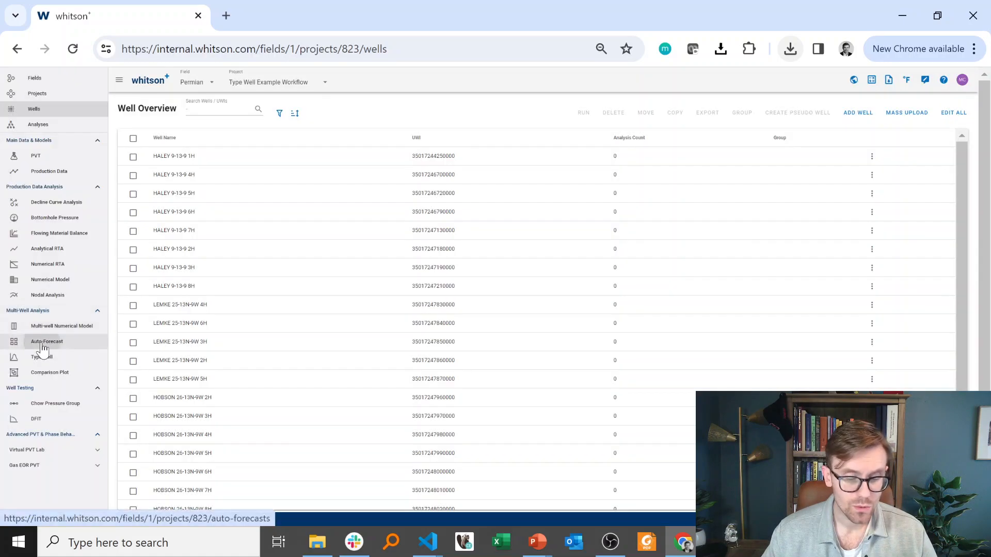
left_click(43, 345)
key("F11")
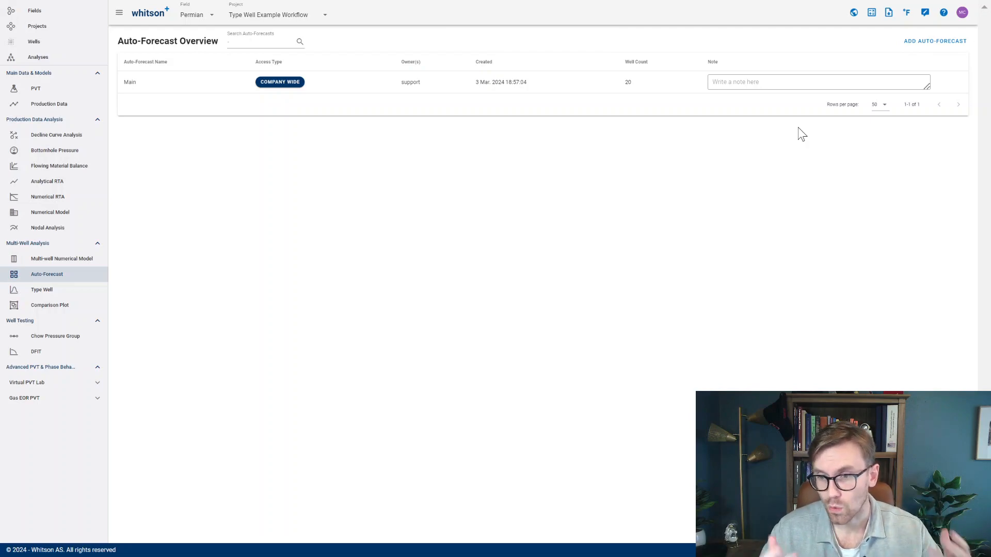
- Create a private auto-forecast named "Type well area 1" that includes all wells in the project
left_click(922, 41)
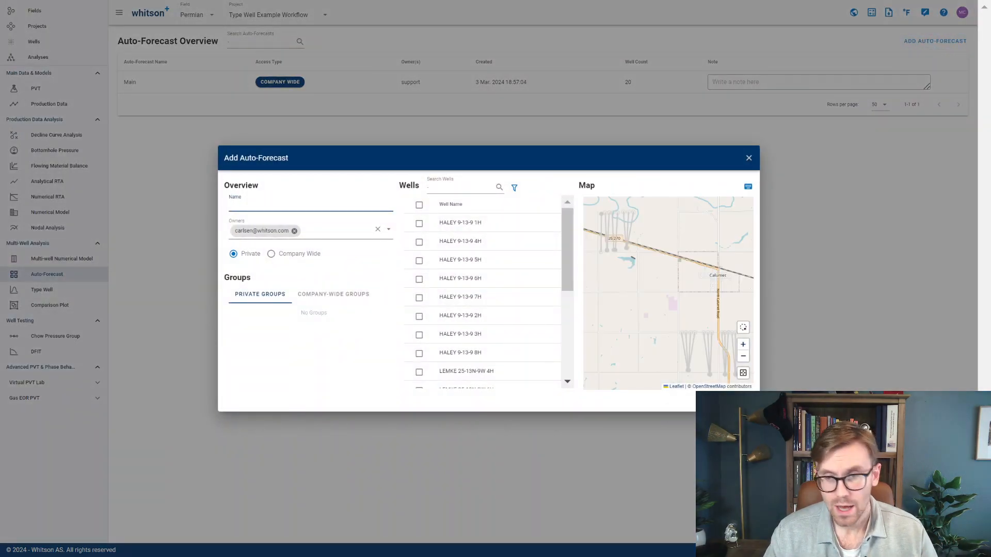
type("Type well area 1")
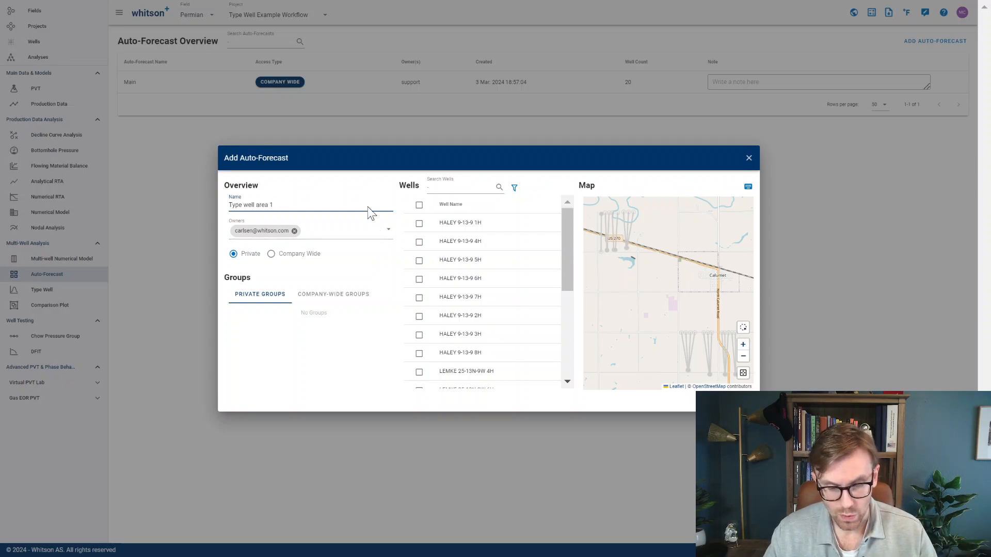
left_click(419, 205)
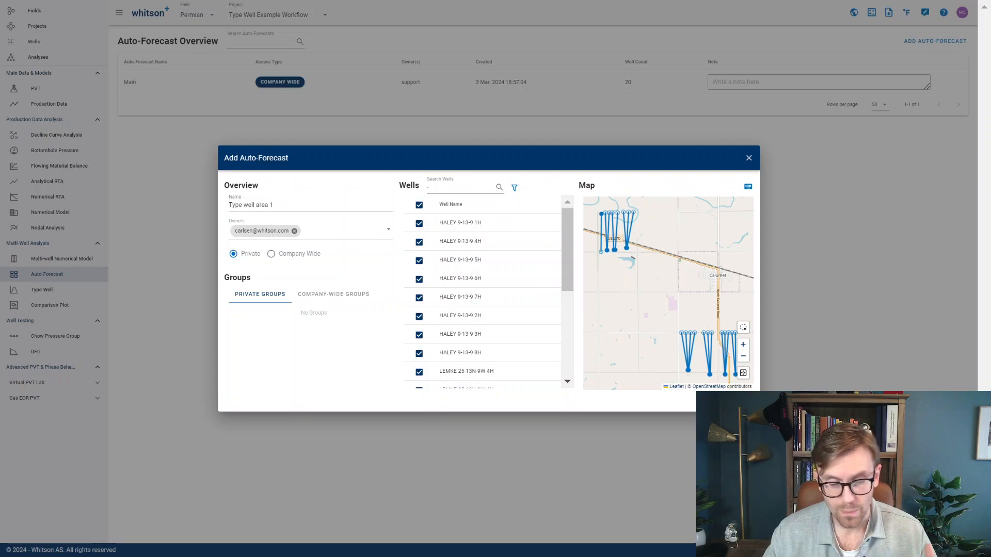
left_click(342, 296)
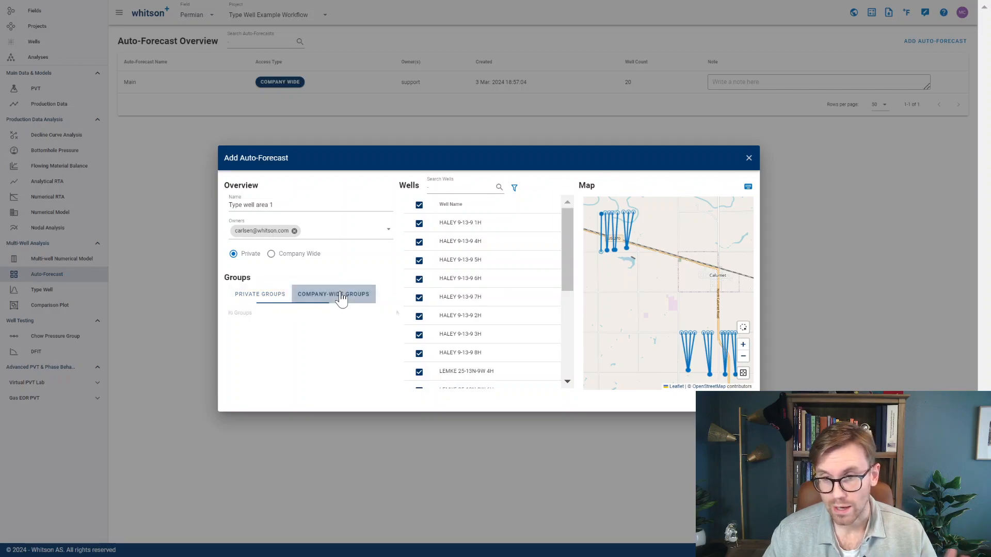
left_click(244, 303)
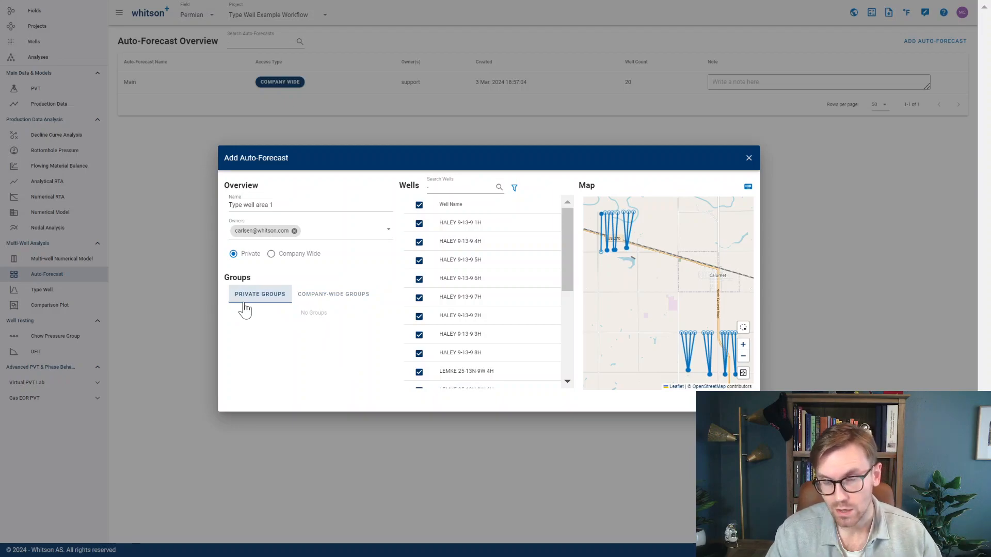
left_click(515, 188)
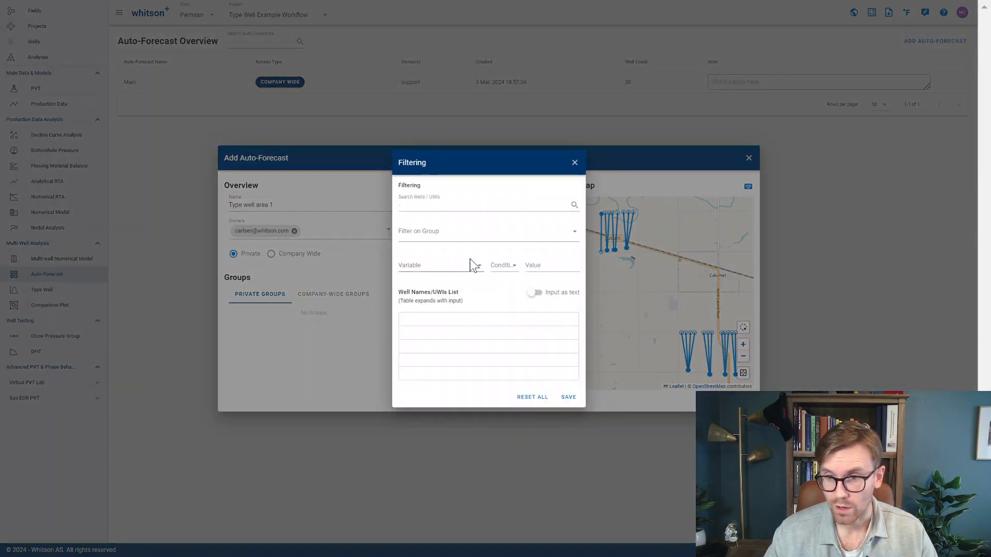
left_click(577, 164)
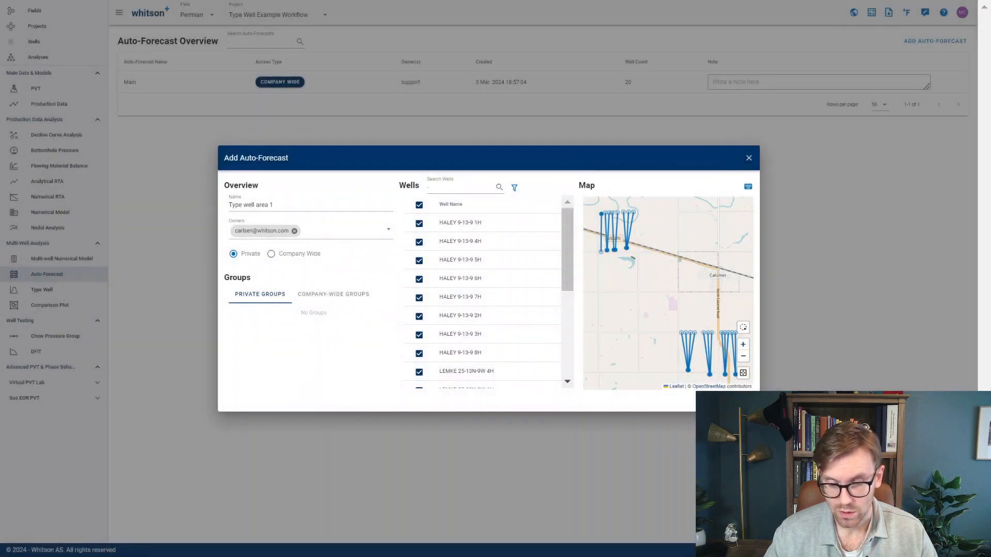
left_click(742, 401)
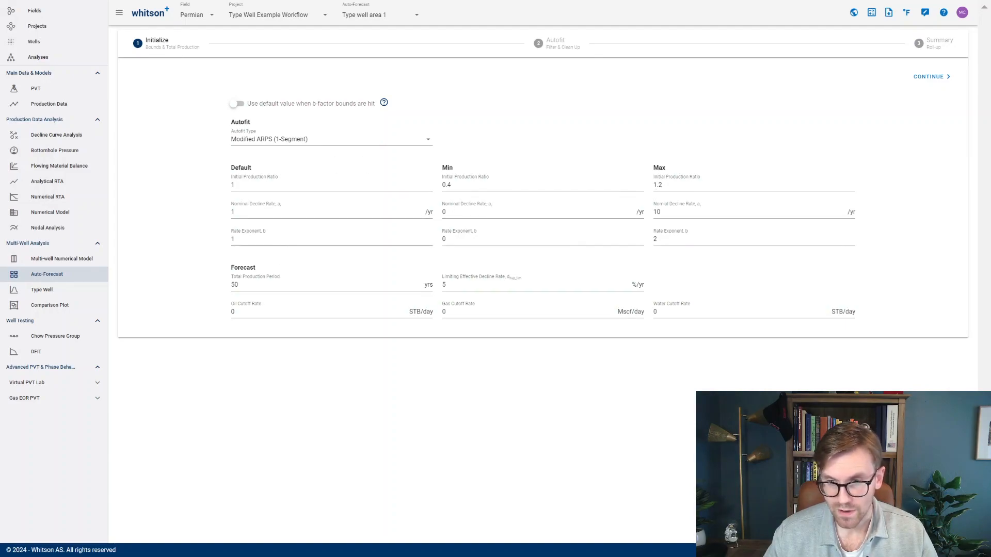
- Set the autofit bounds of the rate exponent b to a minimum of 0.5 and a maximum of 1.5
left_click(331, 239)
key("Tab")
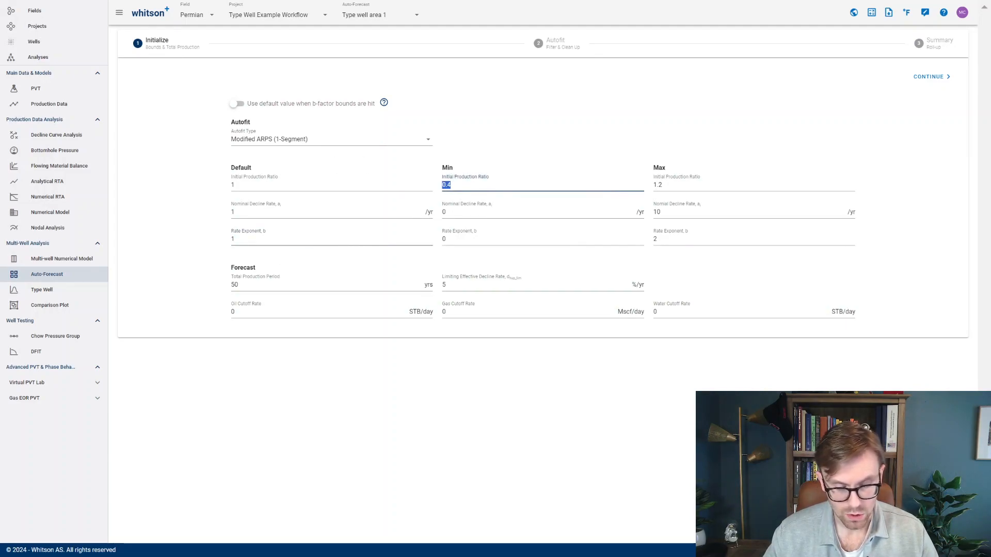
left_click(464, 239)
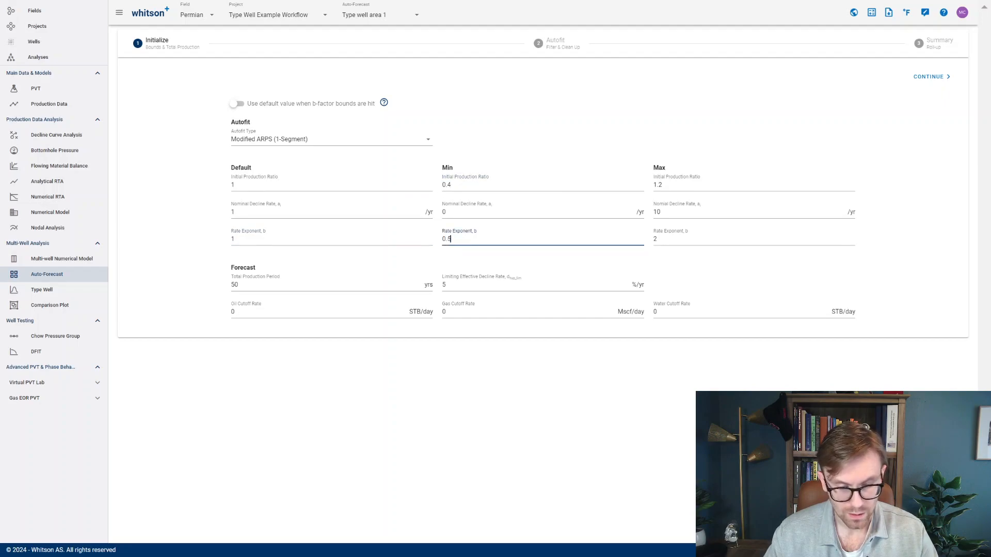
left_click(702, 240)
key("BackSpace")
type("1.5")
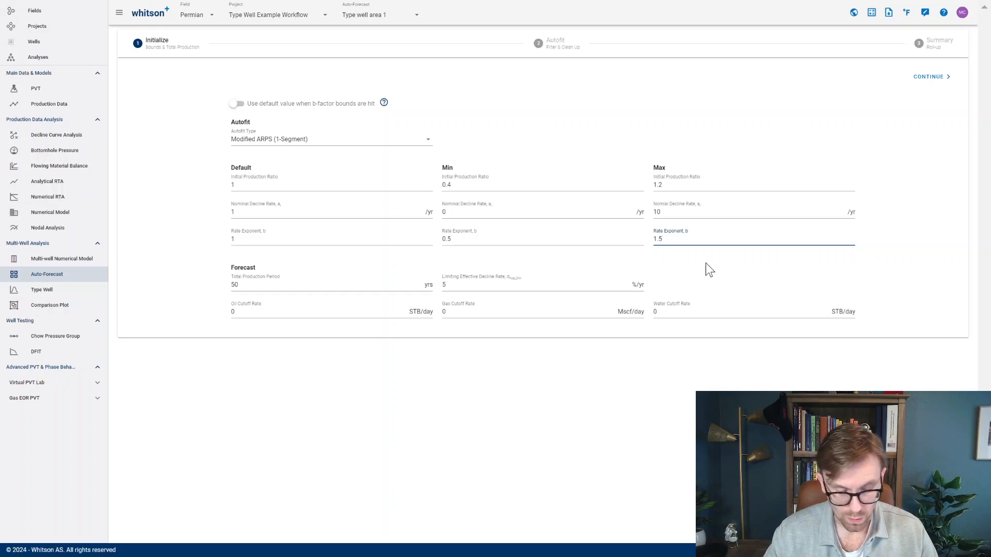
left_click(705, 265)
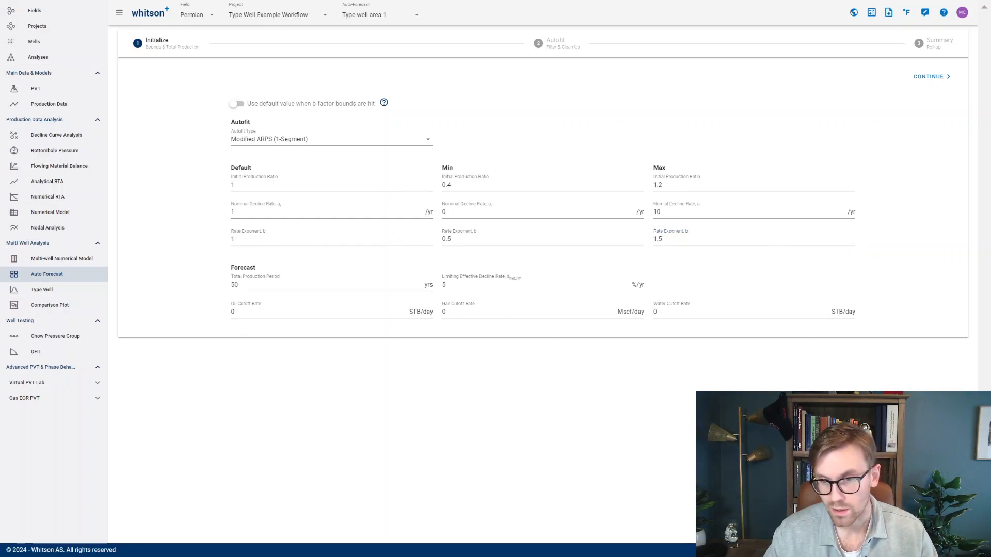
- Proceed to the Autofit stage and run the autofit on all wells
left_click(536, 40)
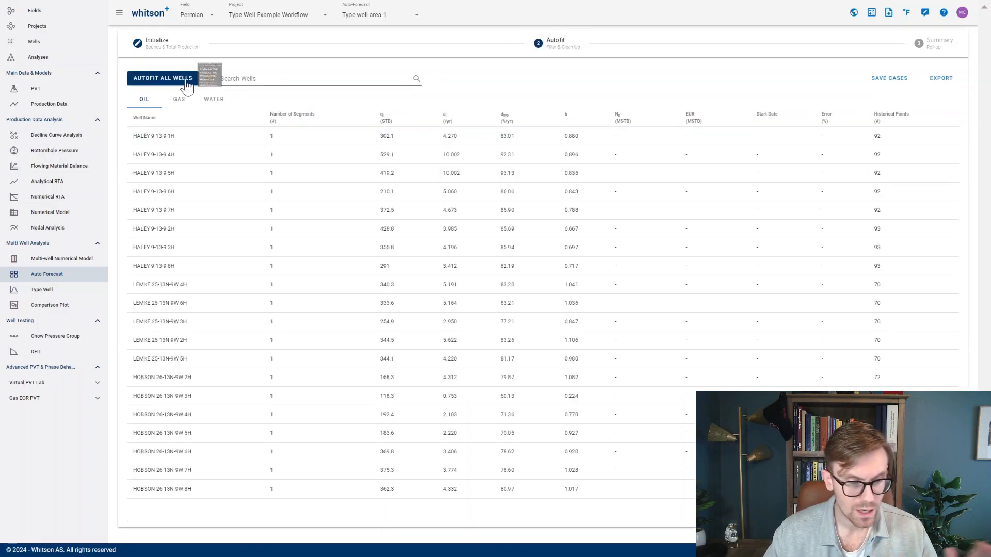
left_click(181, 83)
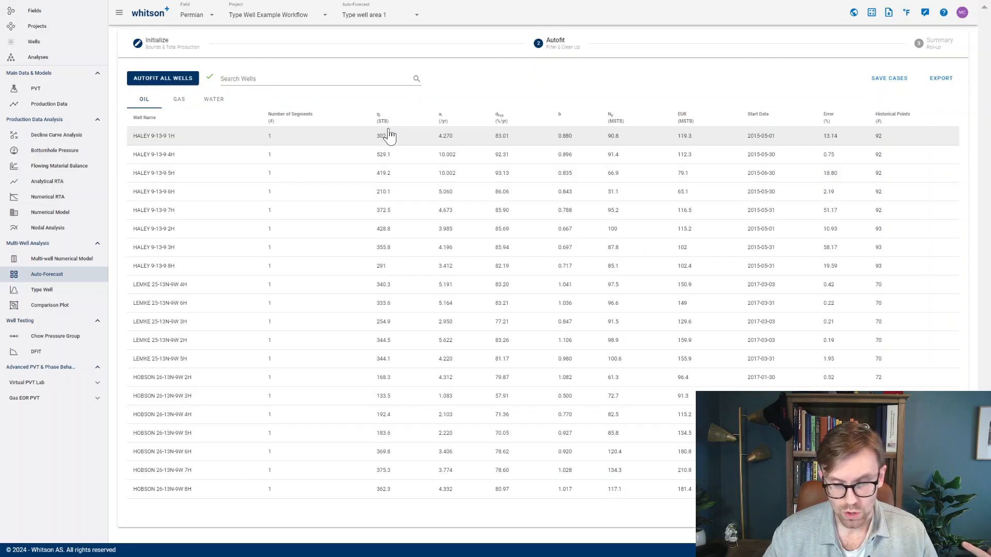
- Sort the oil fits by error from highest to lowest and inspect the DCA fits of the three worst wells
left_click(842, 117)
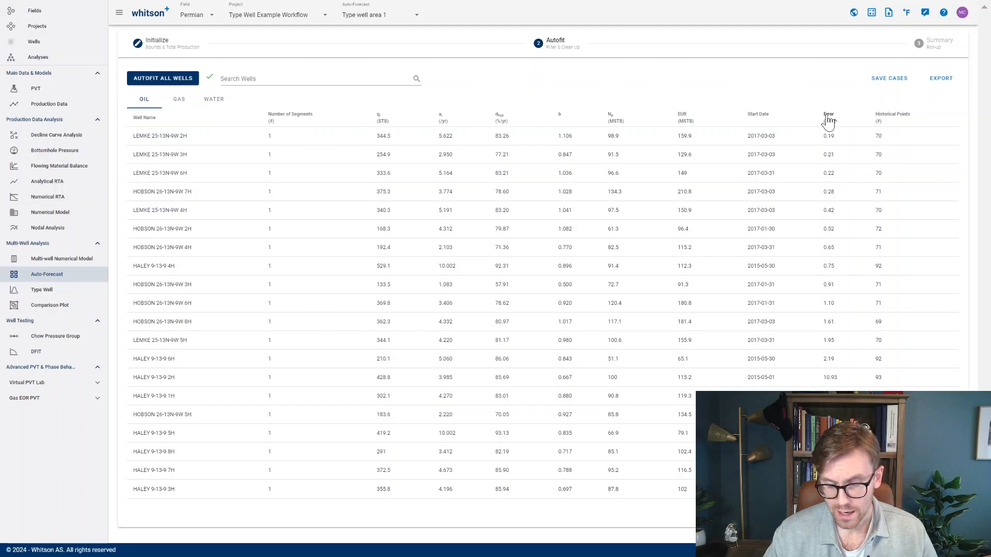
left_click(828, 118)
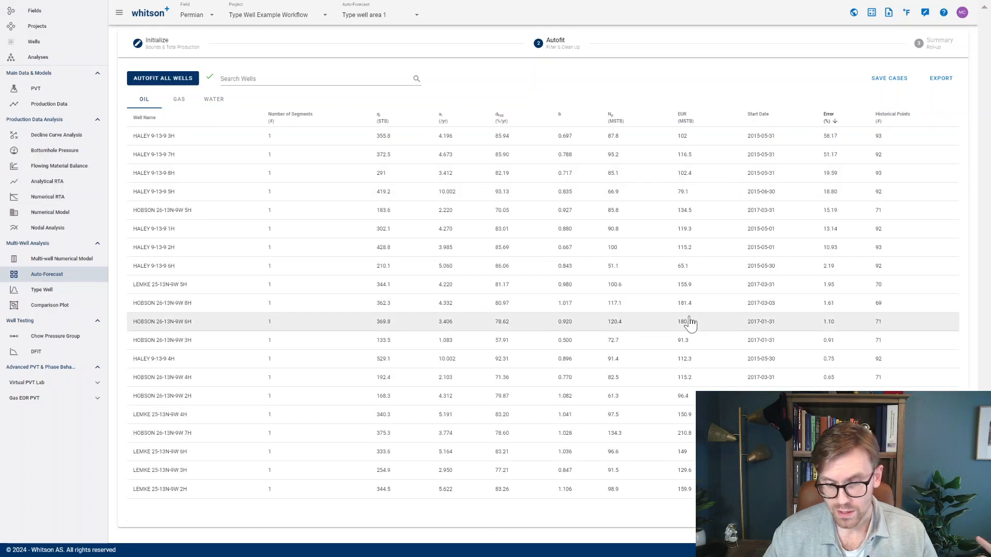
left_click(814, 140)
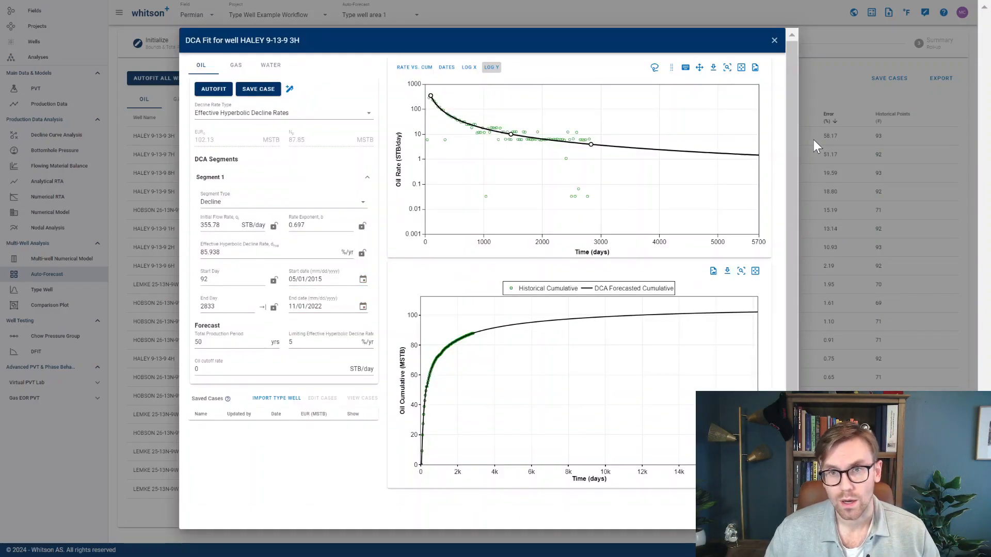
key("Right")
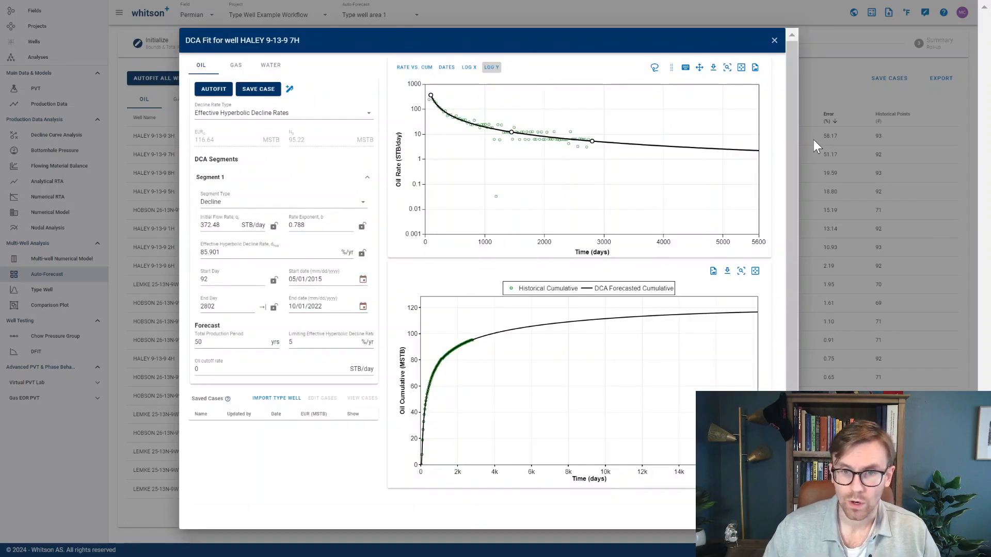
key("Right")
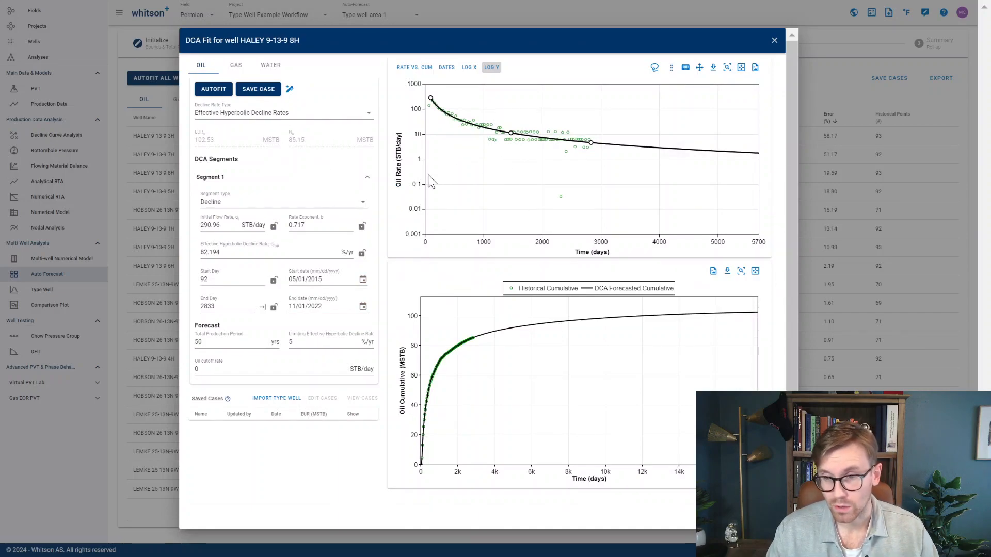
left_click(774, 40)
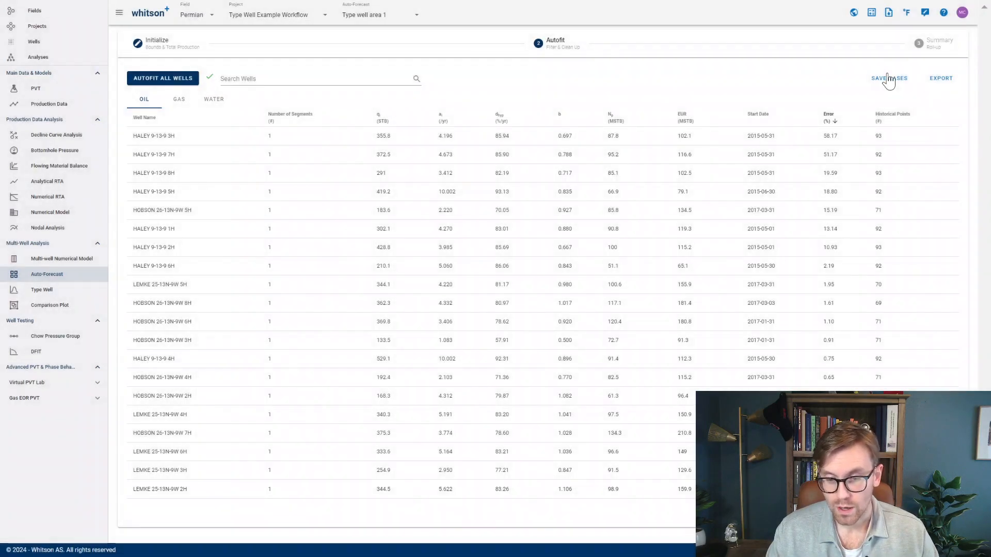
- Save the DCA forecasts of all wells as a case named "base case"
left_click(889, 78)
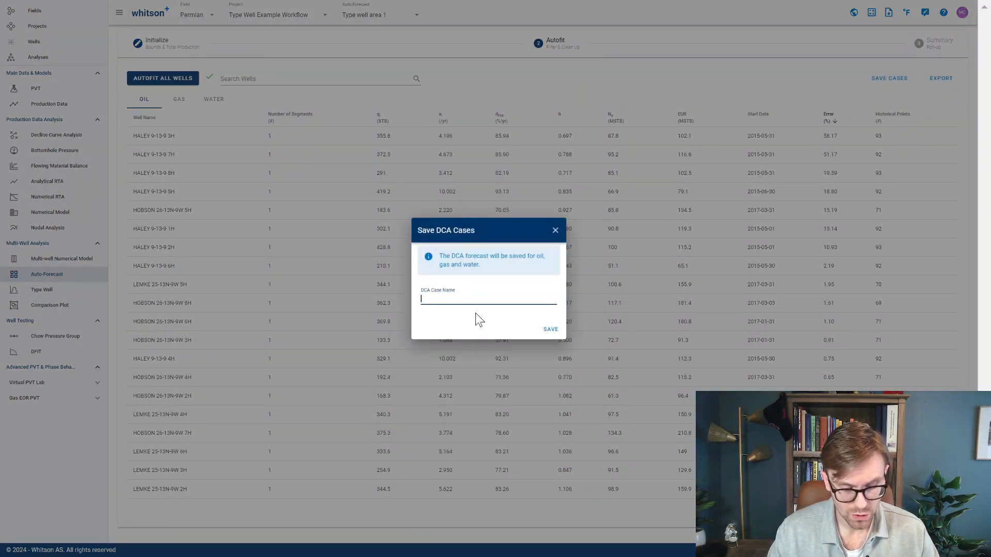
type("base case")
left_click(553, 330)
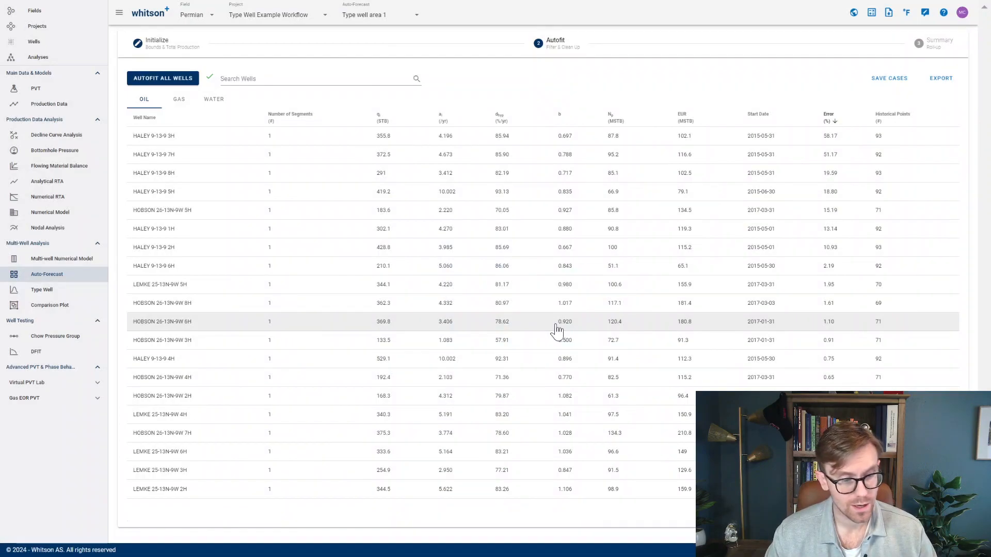
- Create a private type well named "Type Well Example 1" that includes all wells in the project
left_click(82, 290)
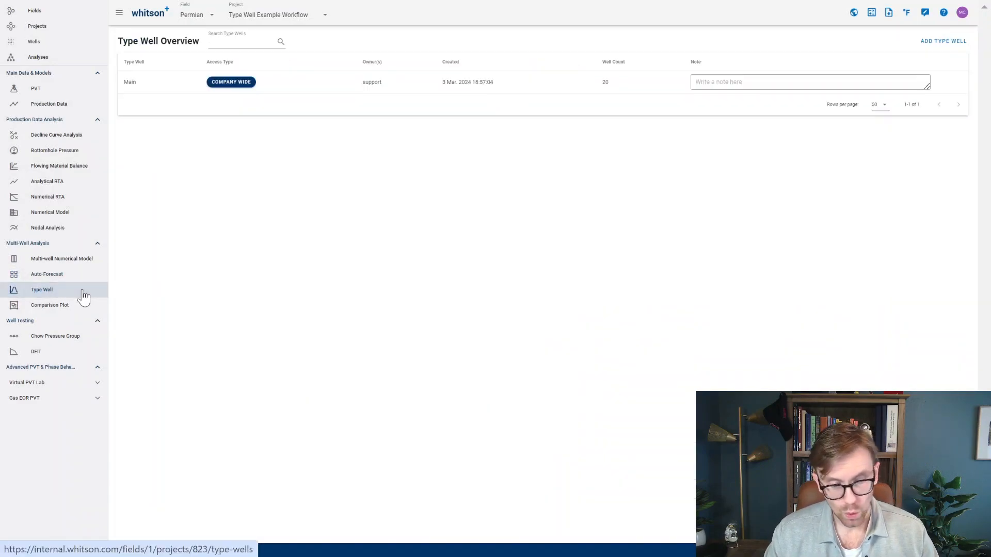
left_click(956, 41)
left_click(287, 204)
type("Type Well Example 1")
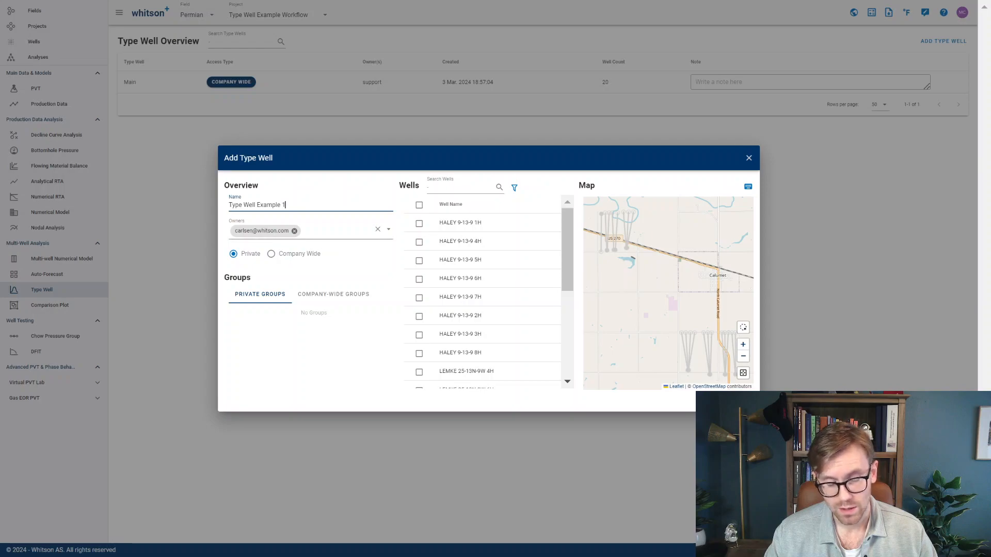
left_click(421, 206)
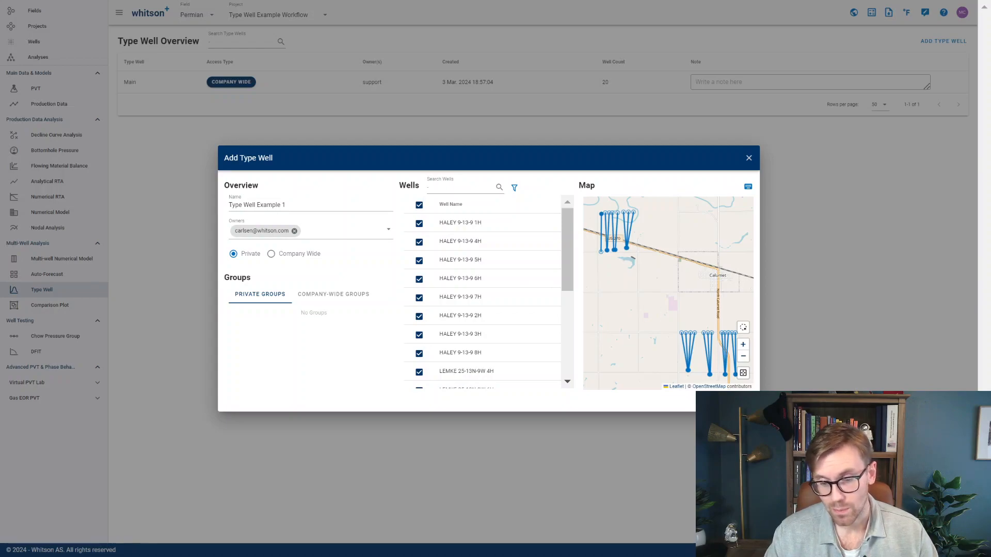
left_click(741, 401)
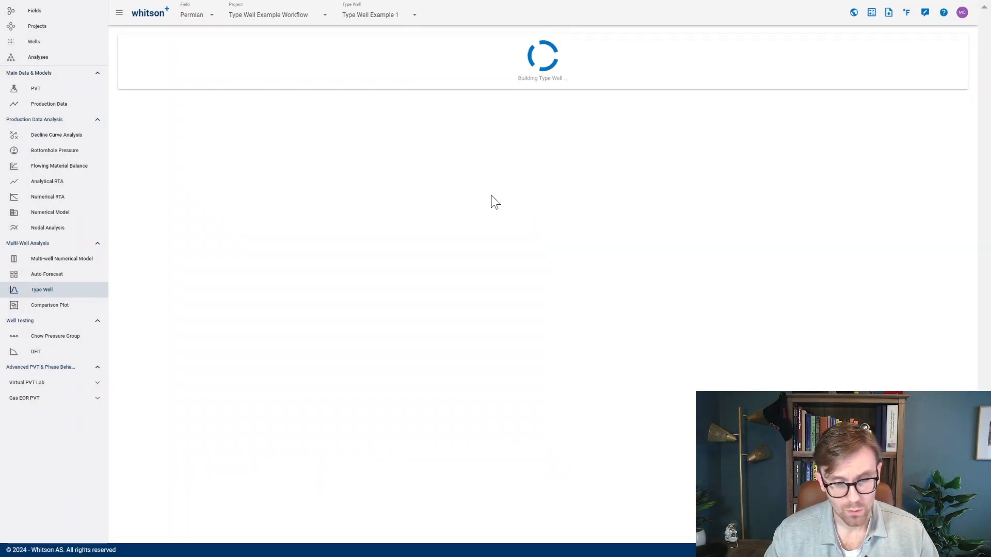
- Select all wells in the type well's well list and review its averaging and normalization settings
left_click(129, 63)
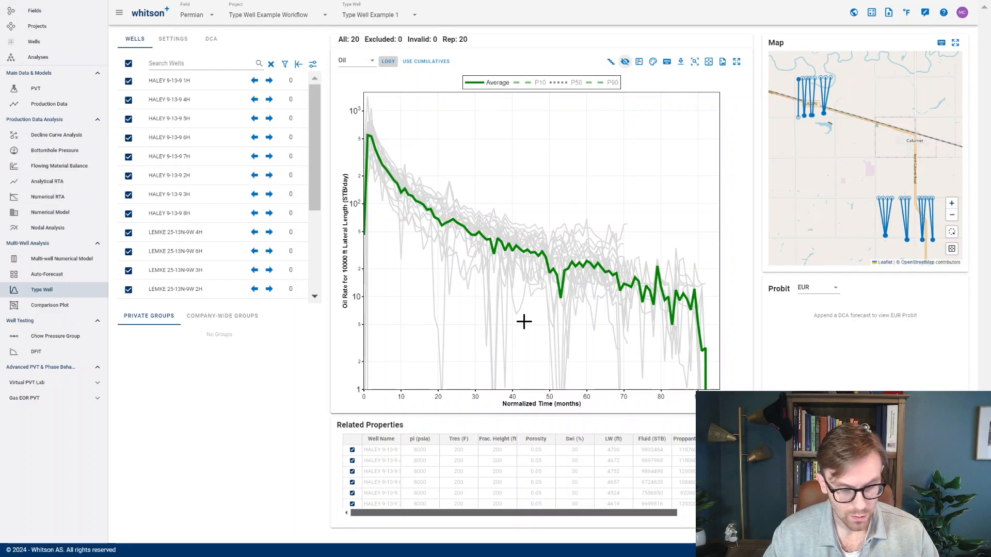
left_click(172, 39)
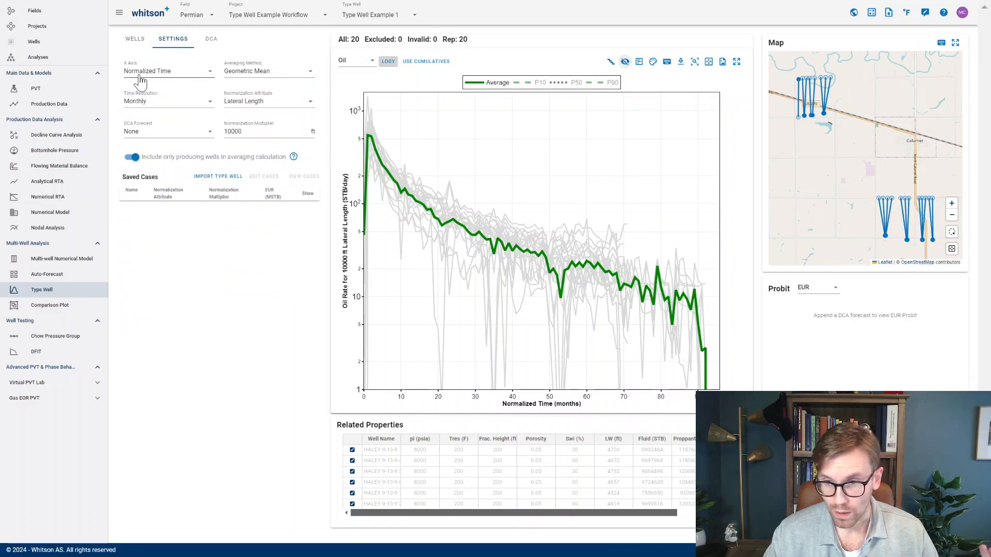
left_click(144, 41)
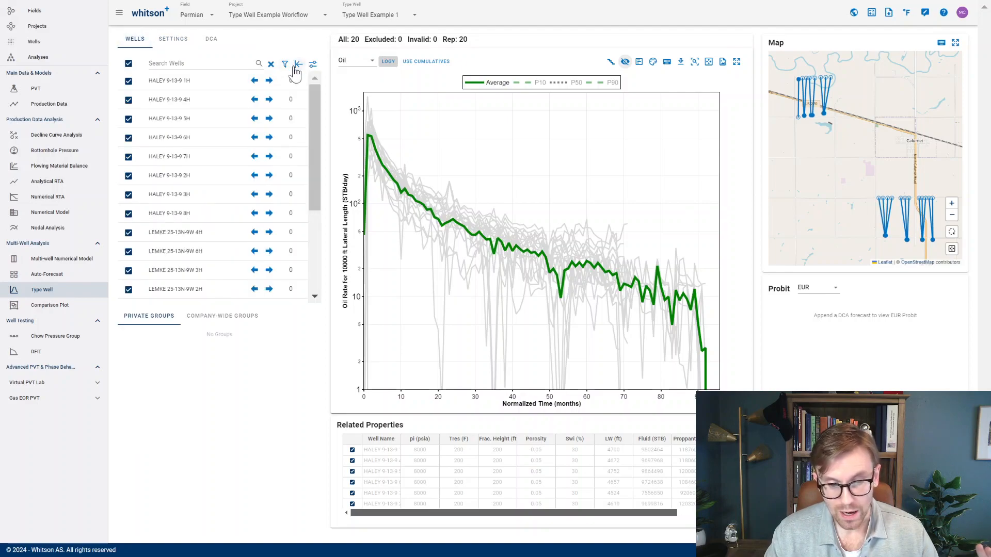
- Shift all wells so their peak rates align at month zero, comparing with the unshifted curves, and extend the oil rate axis to 10^4
left_click(313, 66)
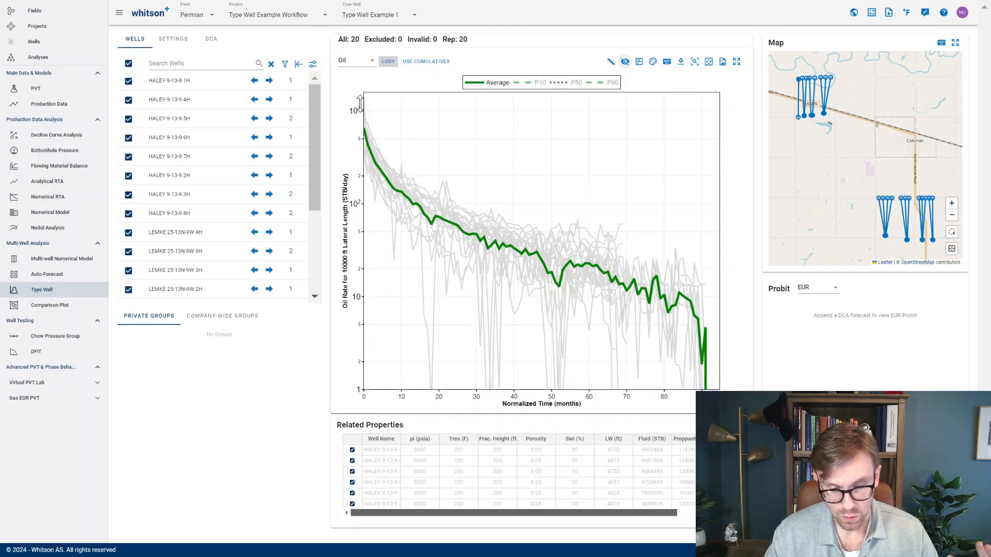
mouse_move(374, 394)
left_mouse_down()
mouse_move(387, 394)
mouse_move(370, 392)
left_mouse_up()
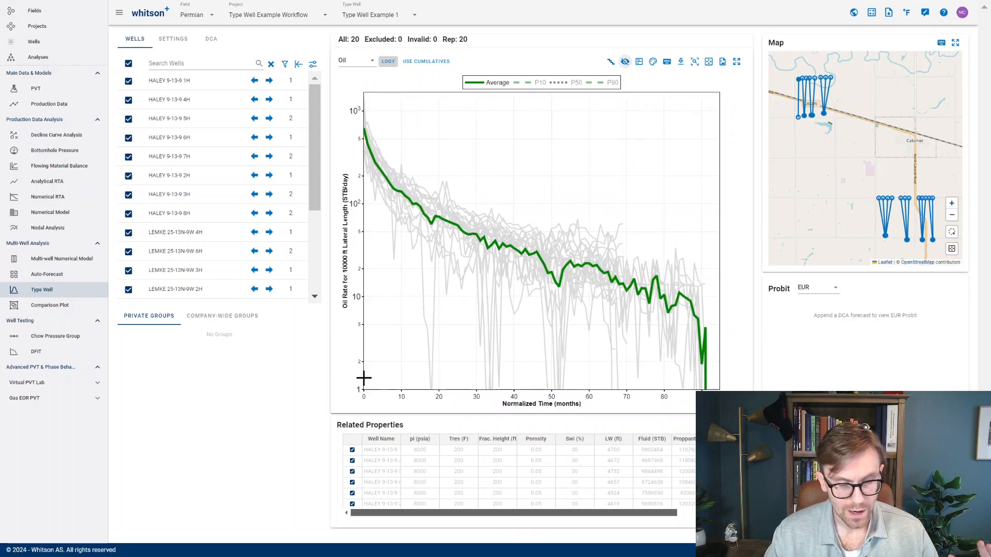
left_click(298, 66)
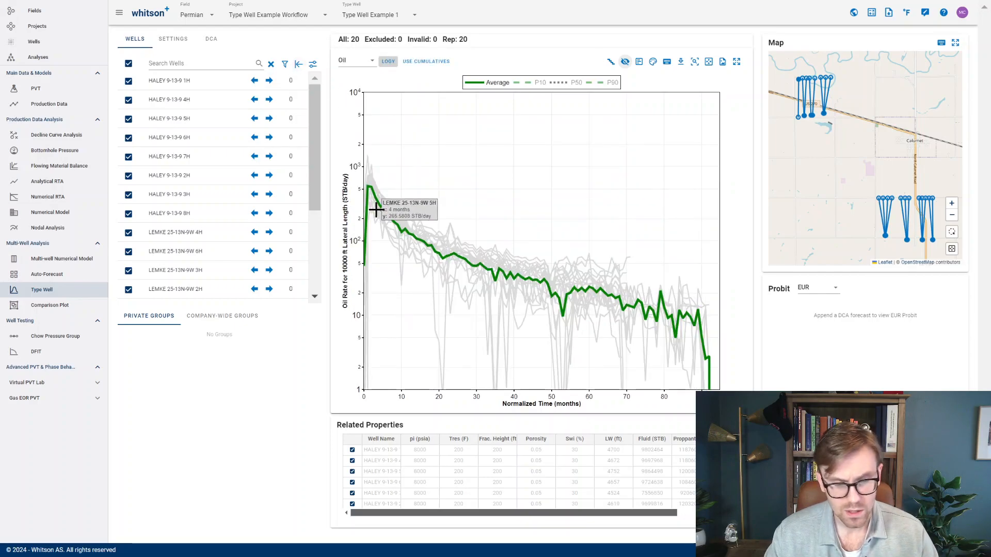
left_click(313, 64)
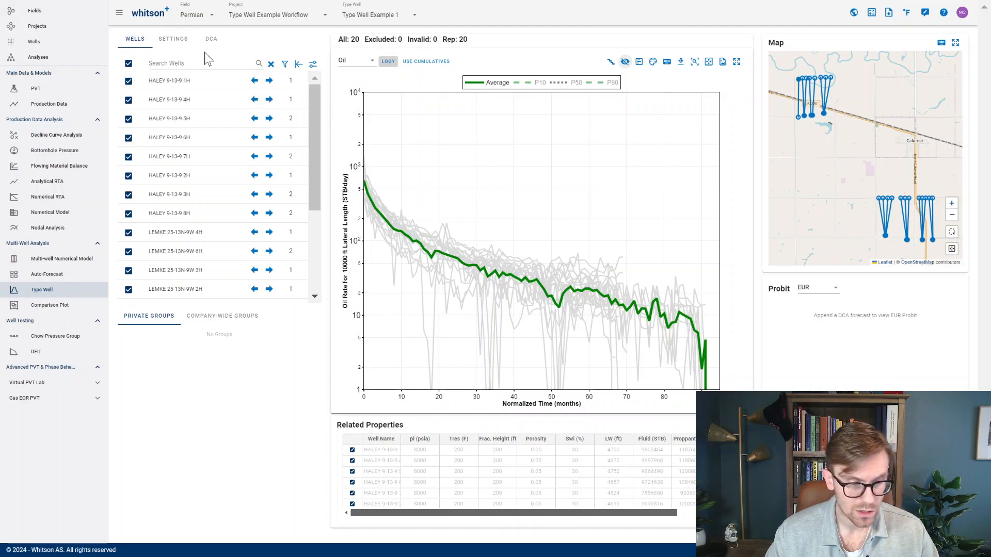
- Set the type well's x axis to Normalized Flowing Time (by stream) and review the averaging method and normalization attribute options
left_click(173, 39)
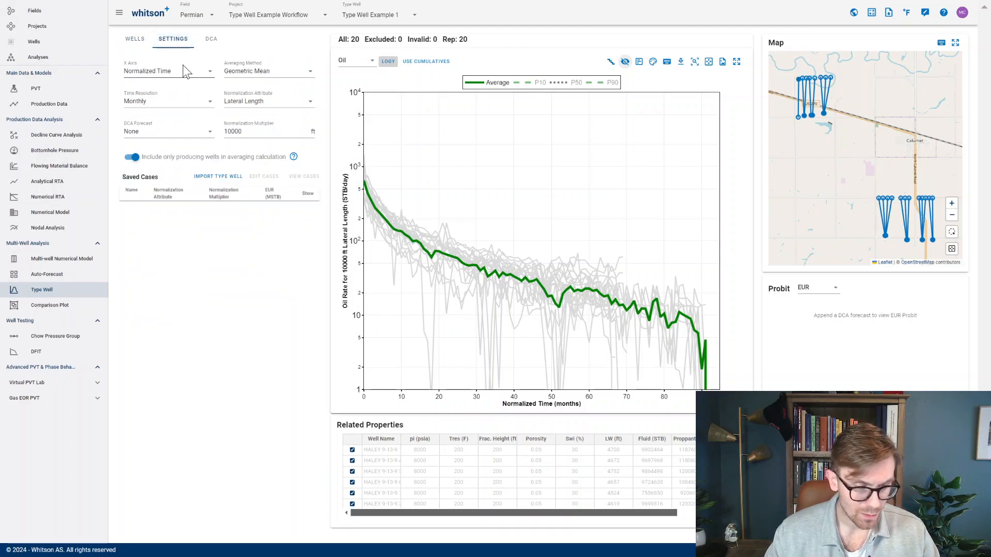
left_click(184, 72)
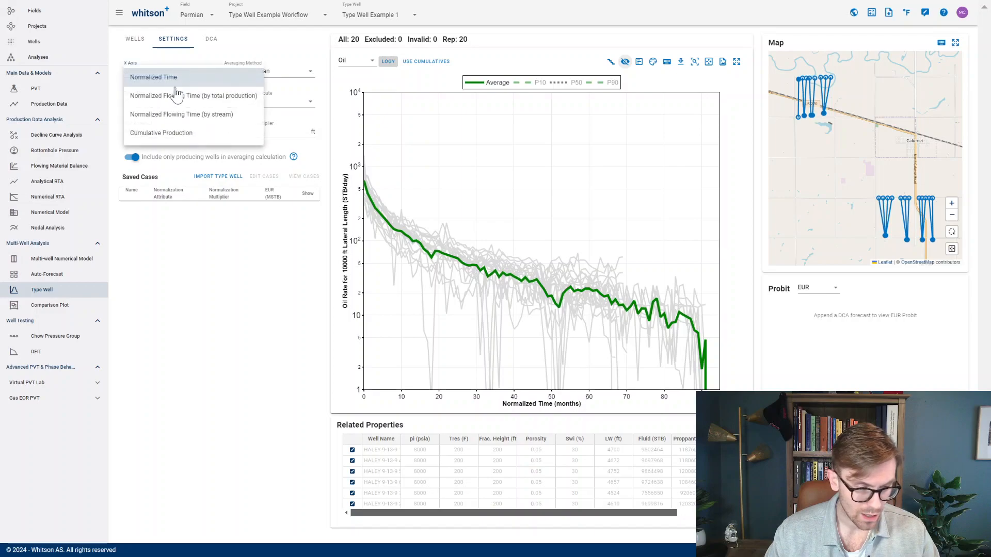
left_click(165, 118)
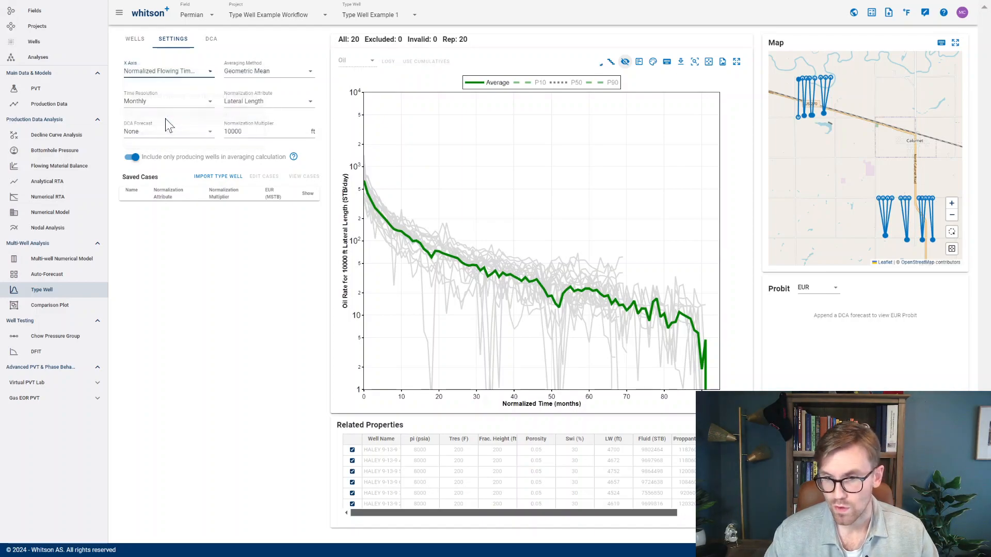
left_click(253, 74)
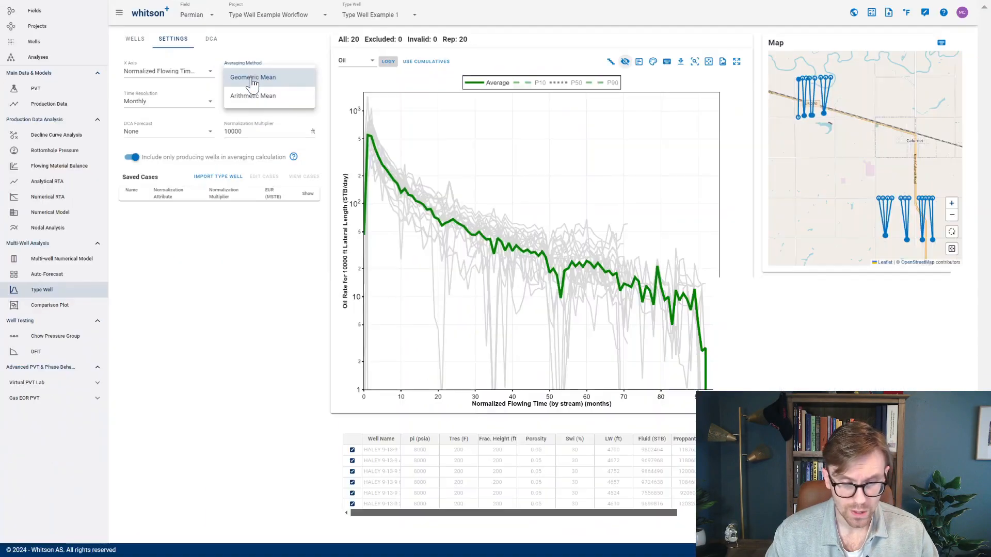
left_click(279, 36)
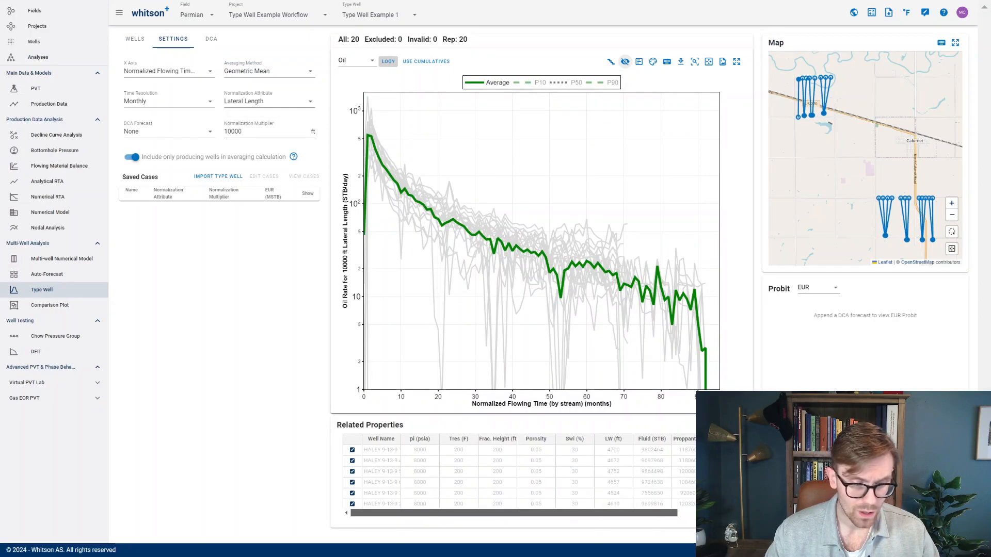
left_click(268, 102)
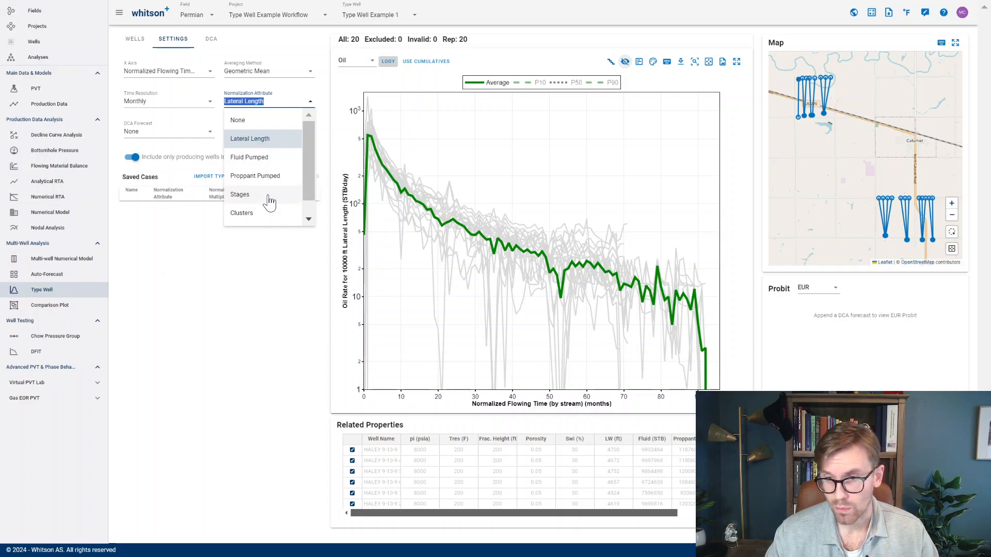
left_click(321, 102)
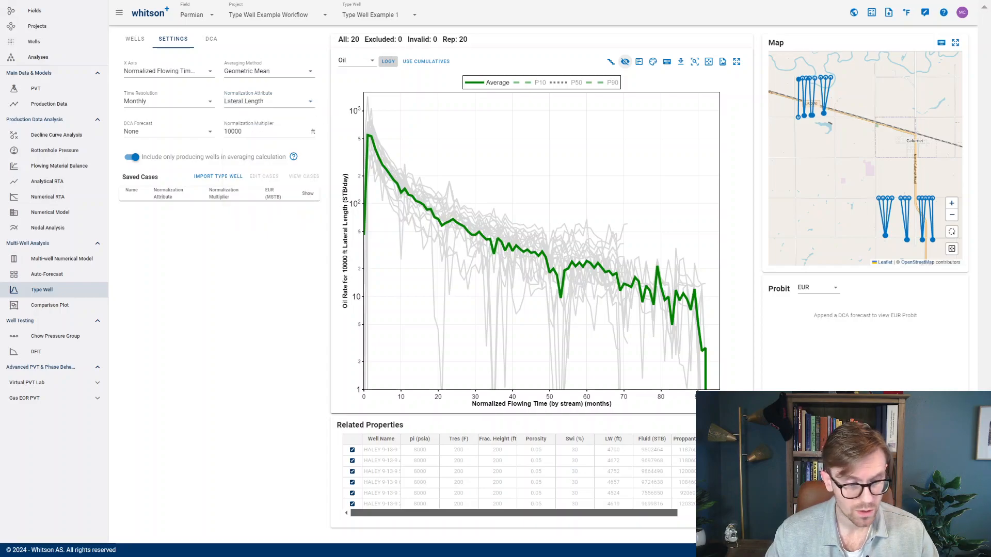
- Append the "base case" DCA forecast to the type well and examine the EUR probit plot and forecasted rate curves
left_click(166, 132)
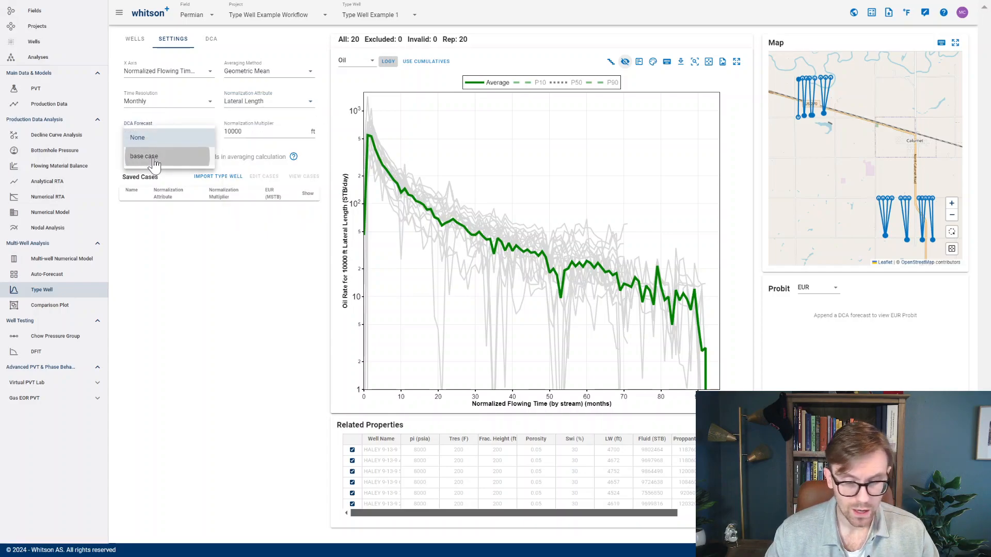
left_click(154, 157)
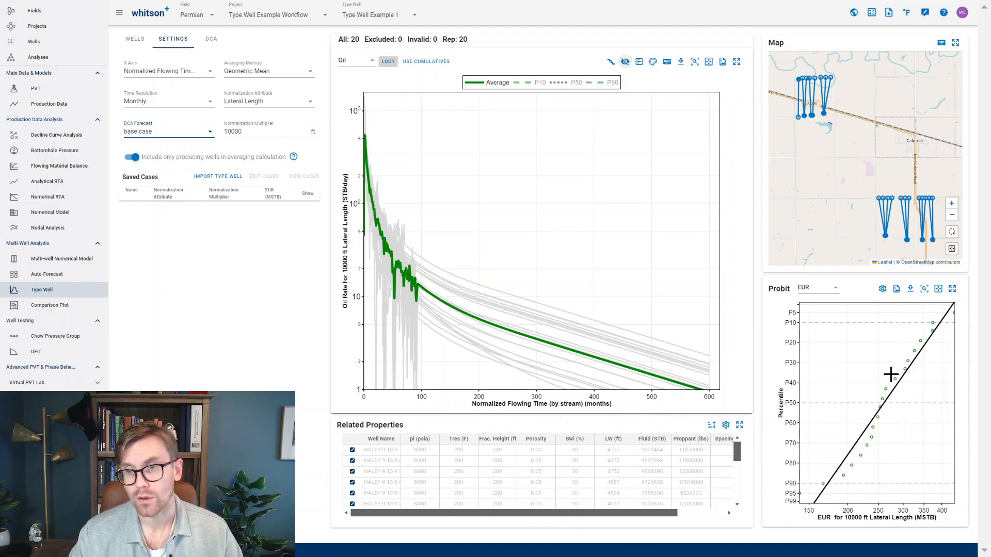
mouse_move(883, 401)
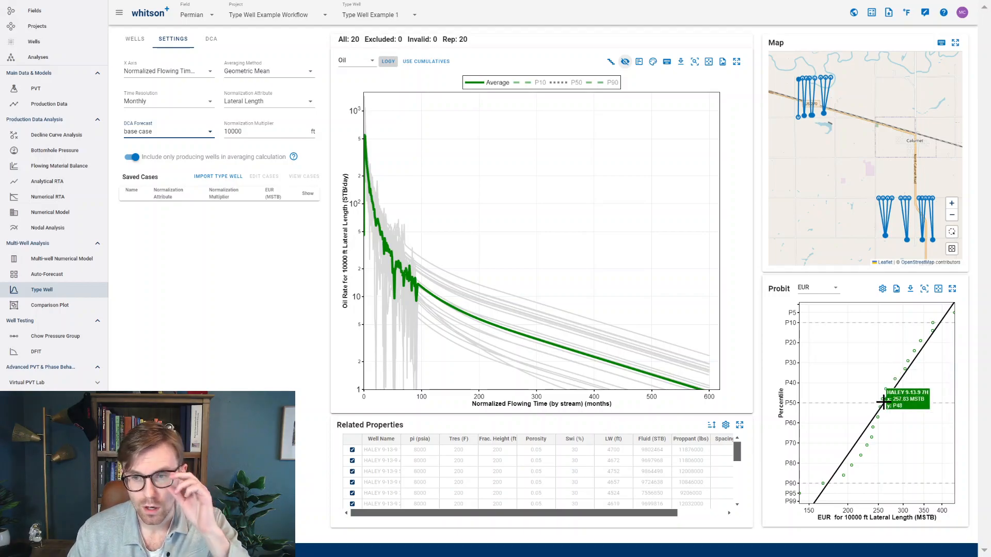
mouse_move(849, 452)
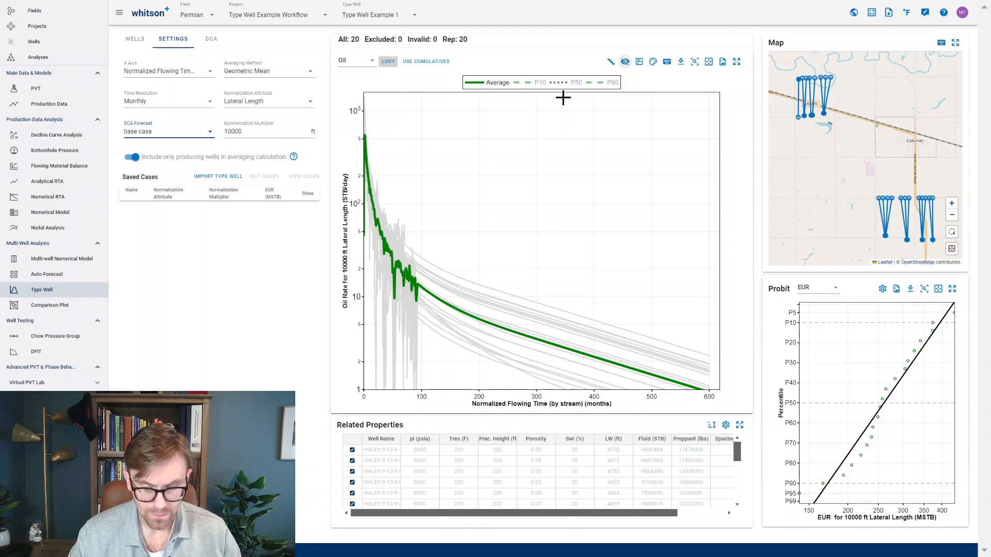
mouse_move(473, 315)
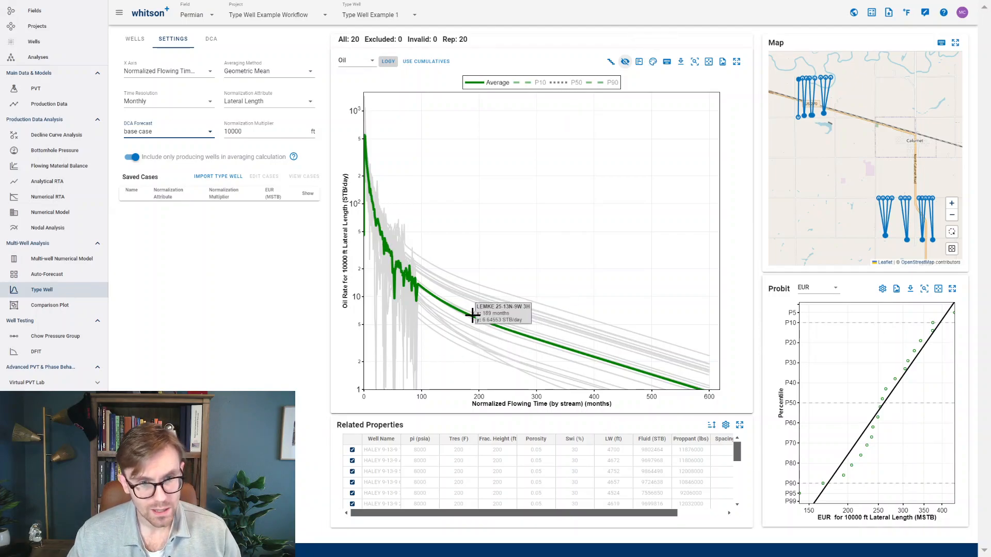
- Autofit a DCA to the average type well curve and save the fit as a case named "base case"
left_click(212, 40)
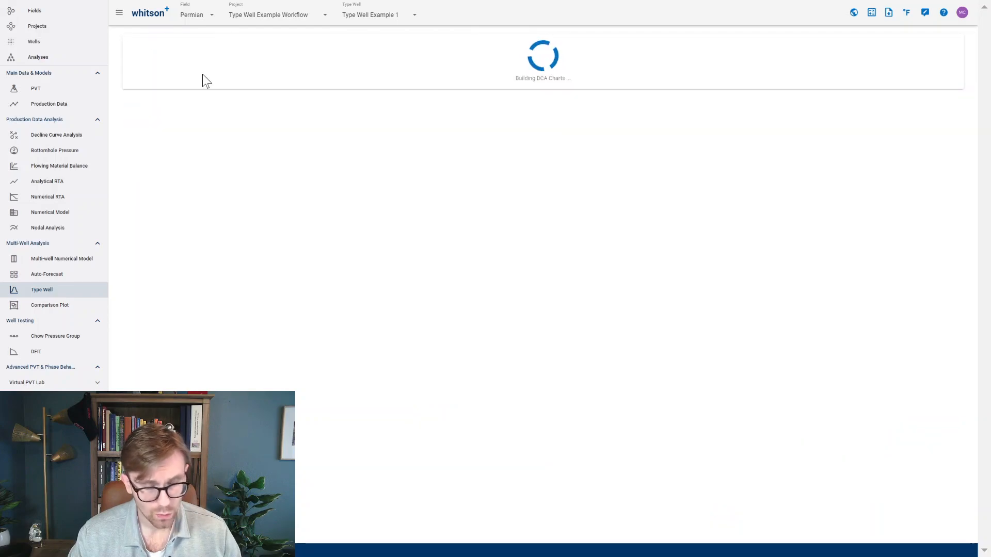
left_click(138, 62)
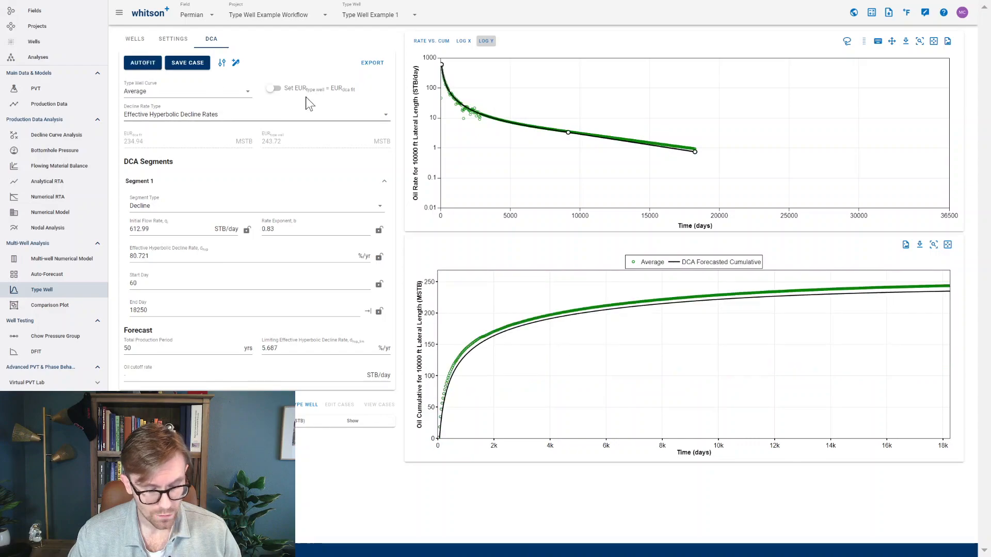
left_click(186, 64)
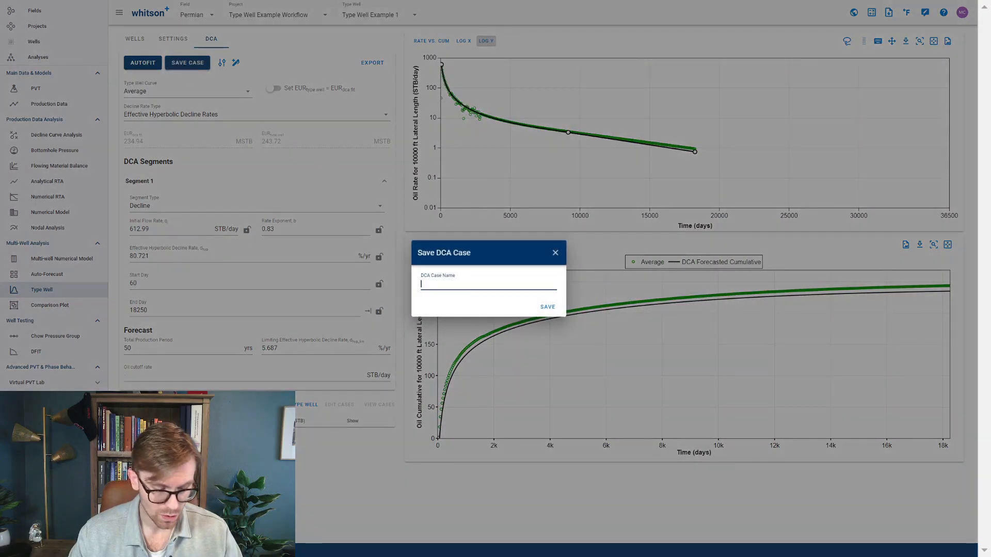
type("base case")
left_click(549, 307)
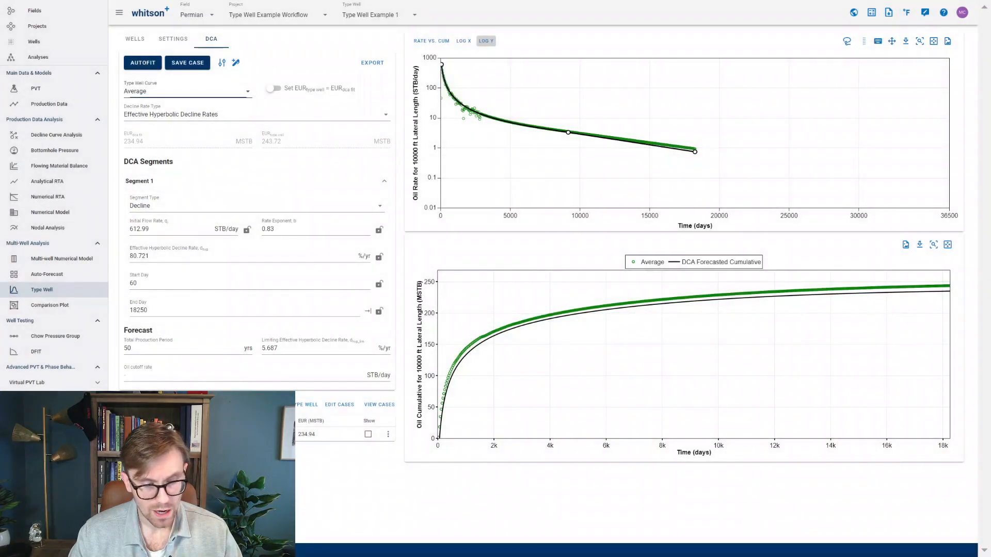
- Review the type well curve and decline rate type options, then autofit again with the type well EUR set equal to the DCA fit EUR
left_click(155, 91)
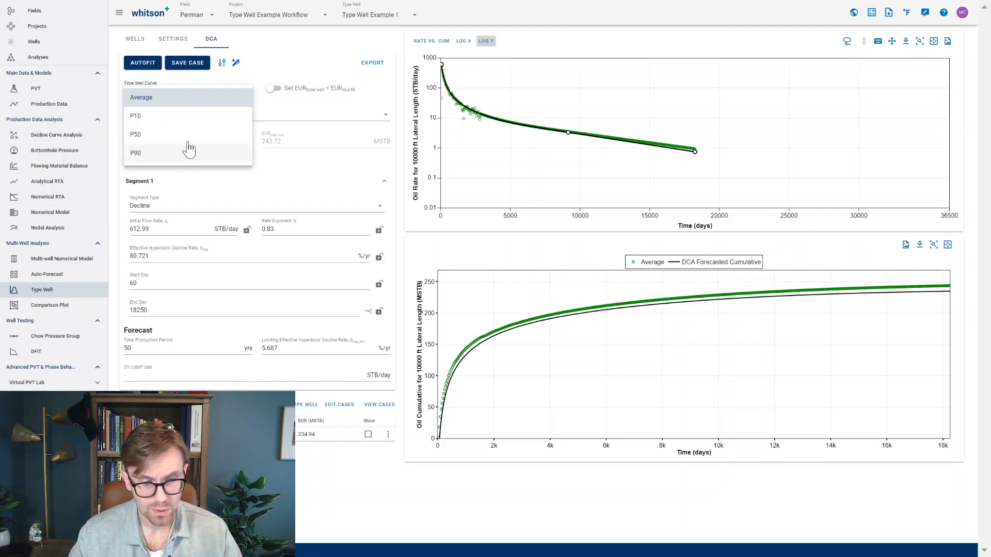
left_click(296, 117)
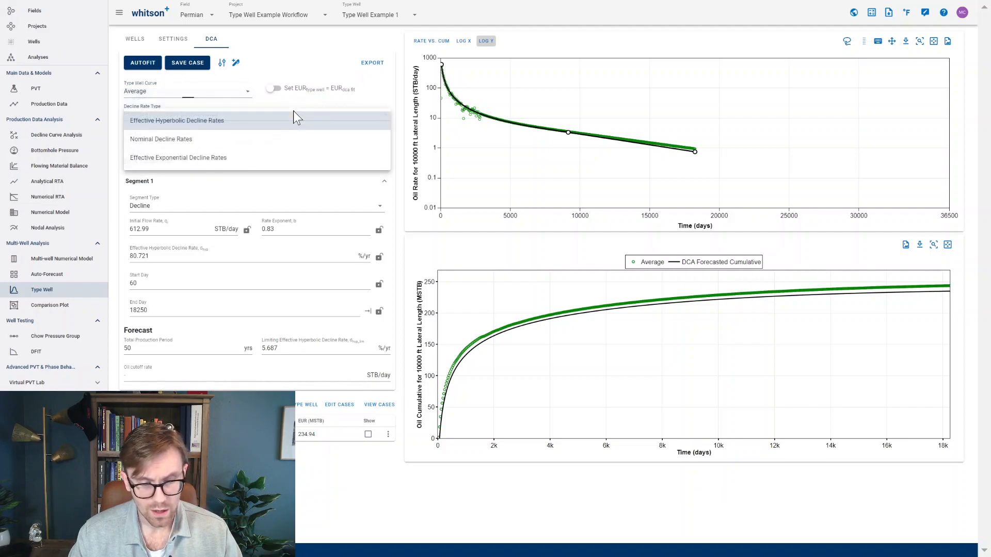
left_click(275, 88)
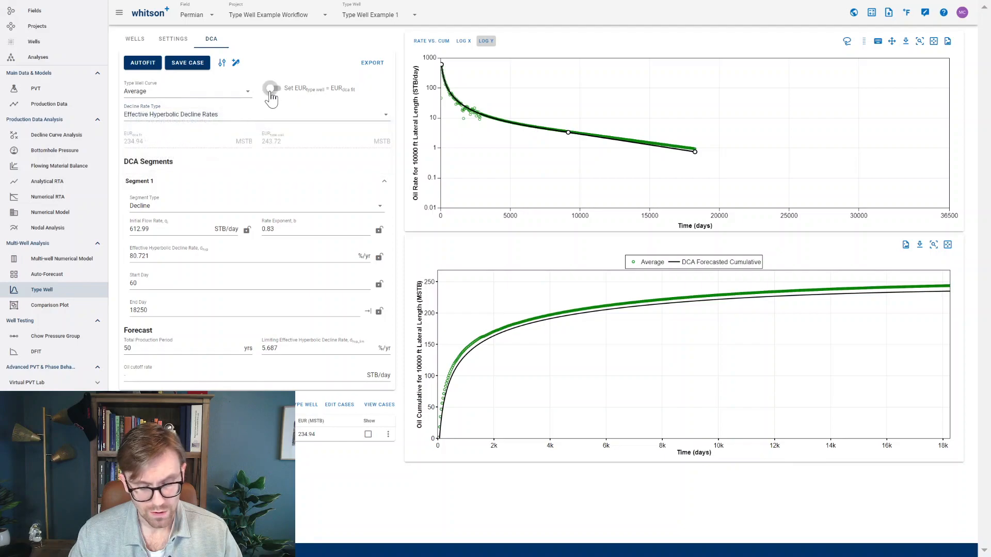
left_click(271, 89)
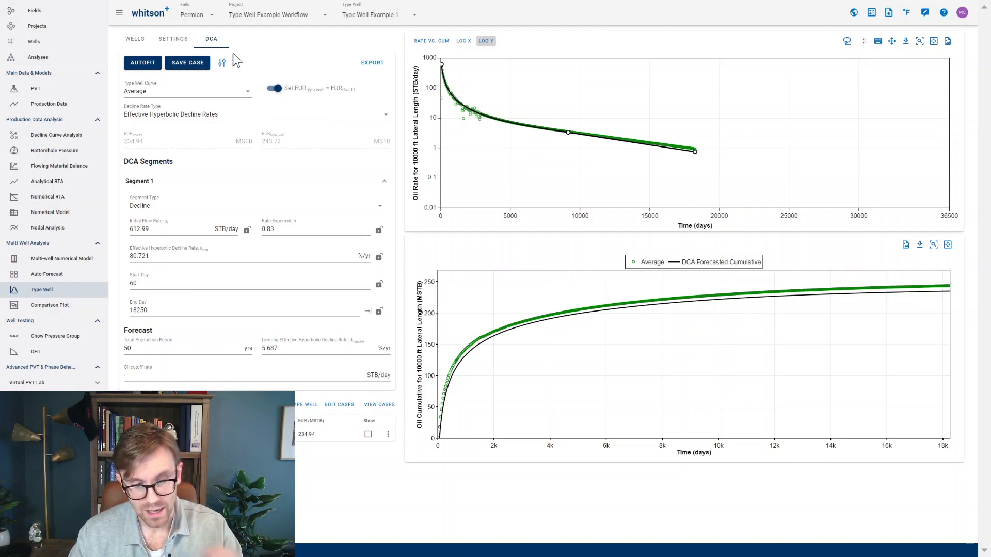
left_click(142, 64)
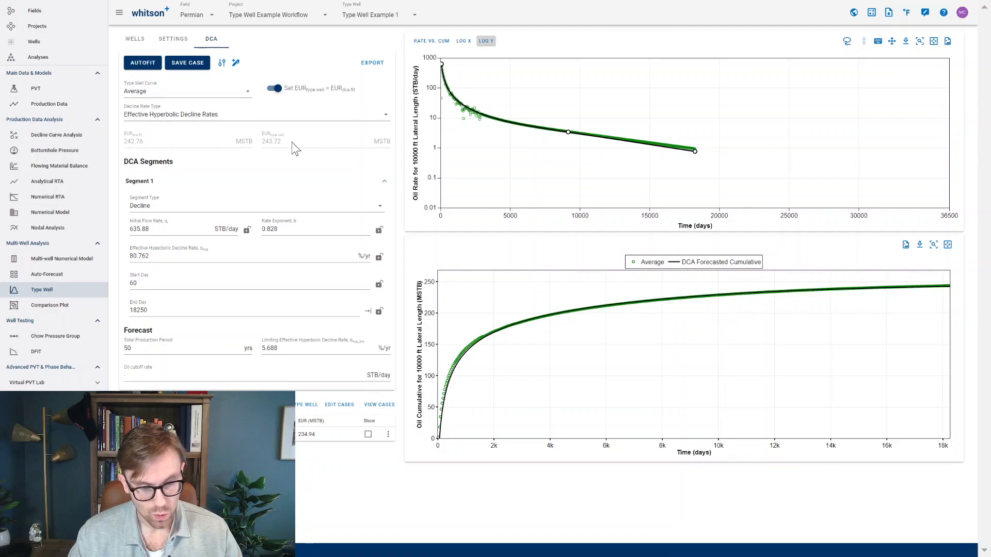
- Save the EUR-matched DCA fit as a case named "example 2"
left_click(187, 63)
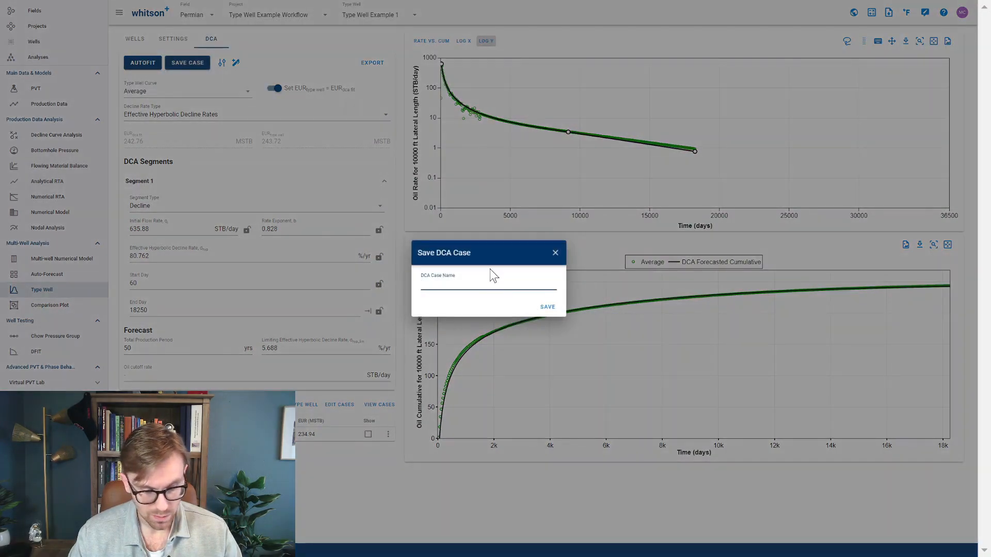
type("EU")
key("BackSpace")
key("BackSpace")
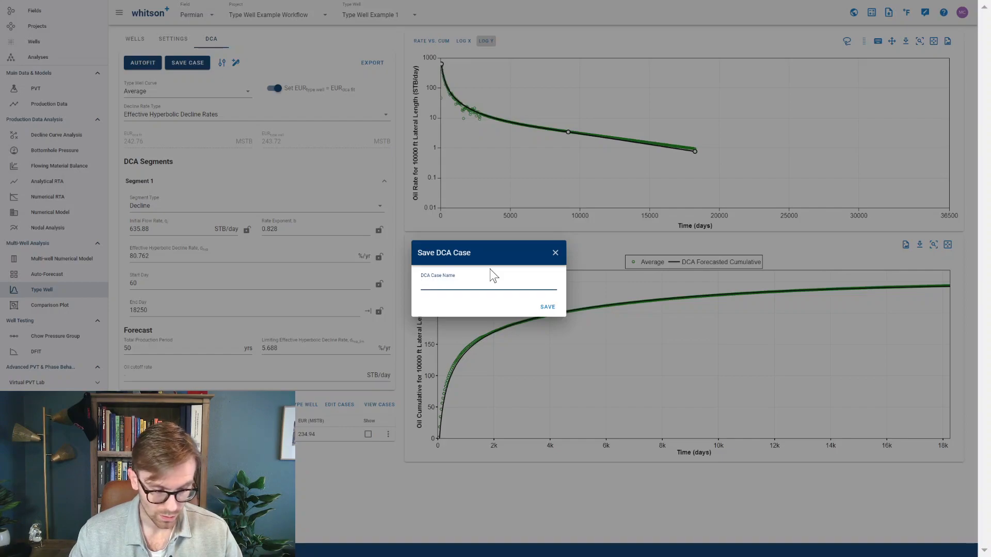
type("example 2")
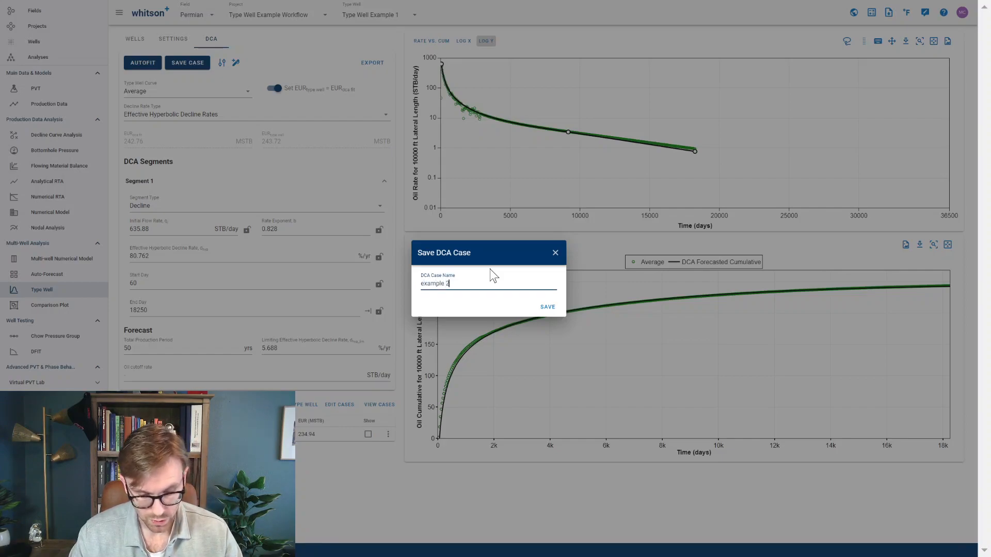
left_click(558, 308)
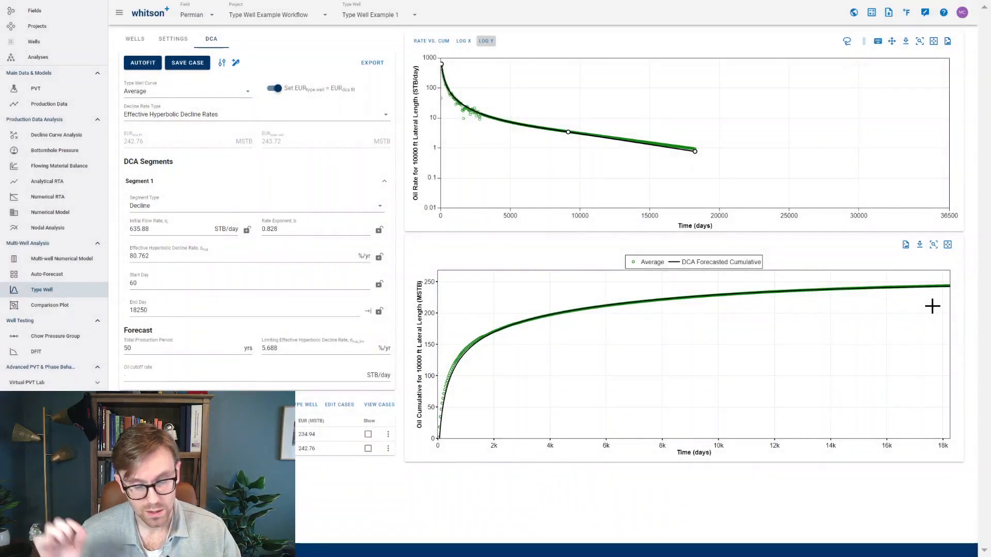
- Show the saved cases "base case" and "example 2" on the type well plot and switch it to cumulative production
mouse_move(947, 287)
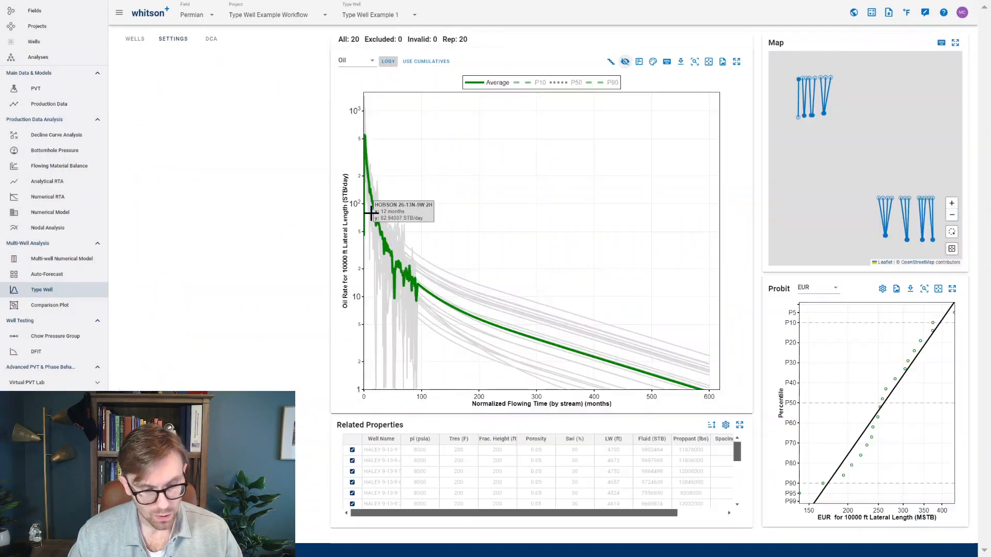
left_click(306, 212)
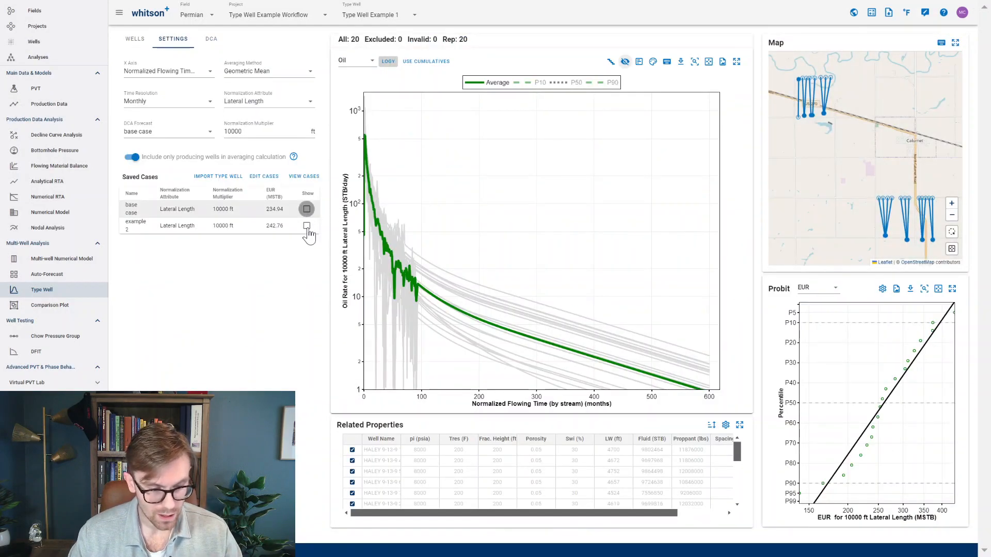
left_click(307, 226)
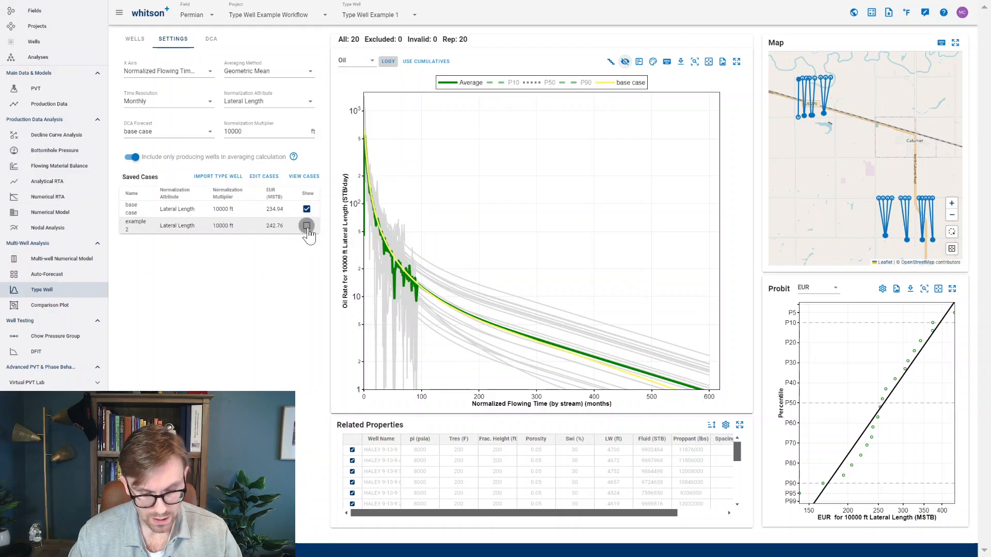
left_click(431, 61)
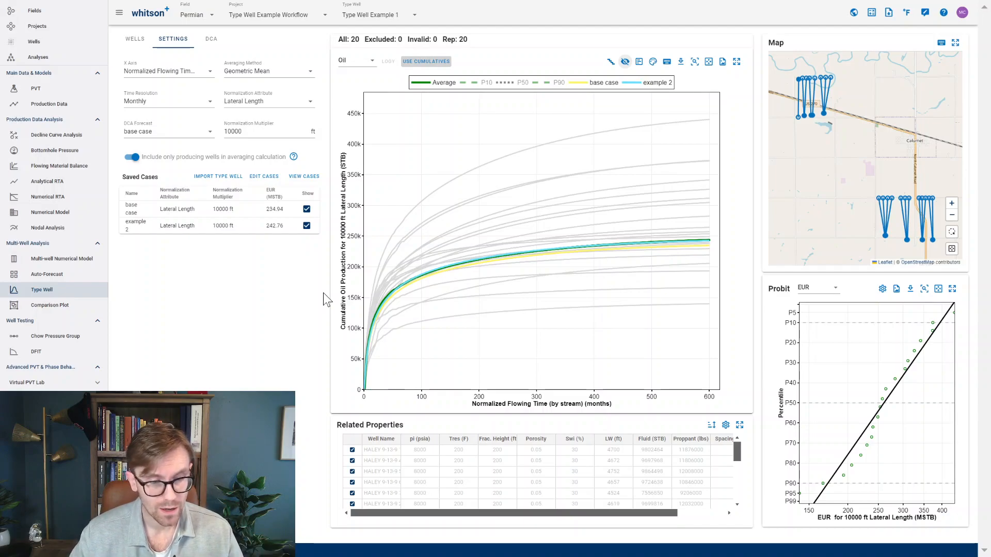
- Return to the type well overview and start adding another type well
left_click(90, 290)
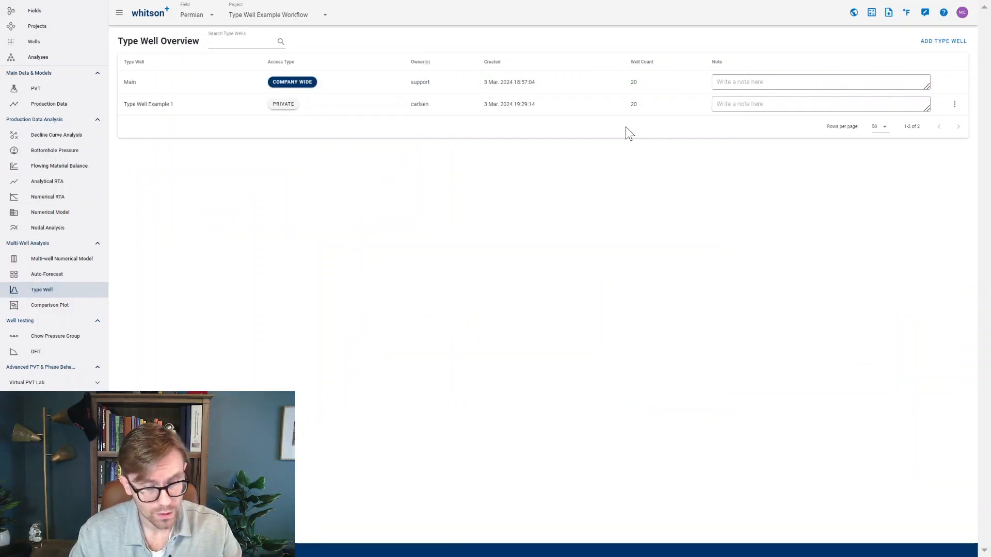
left_click(954, 41)
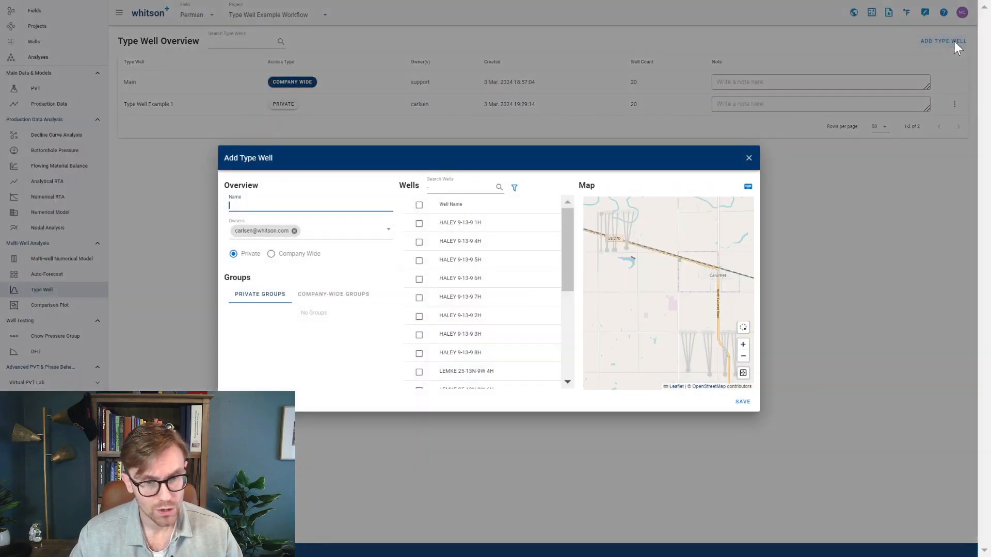